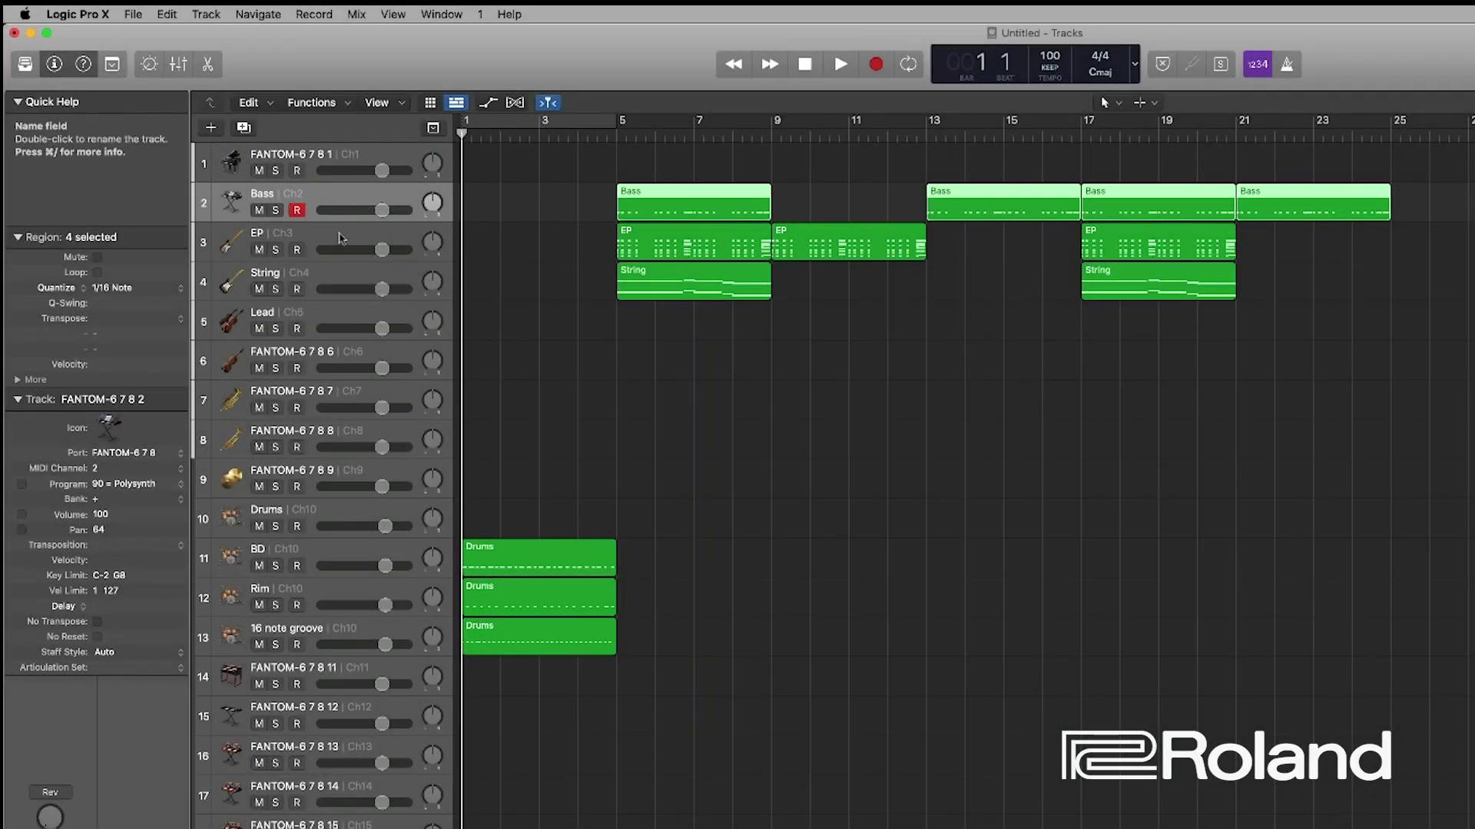
# Record-arm the Drums track (track 10) in place of the Bass track.
pyautogui.click(354, 517)
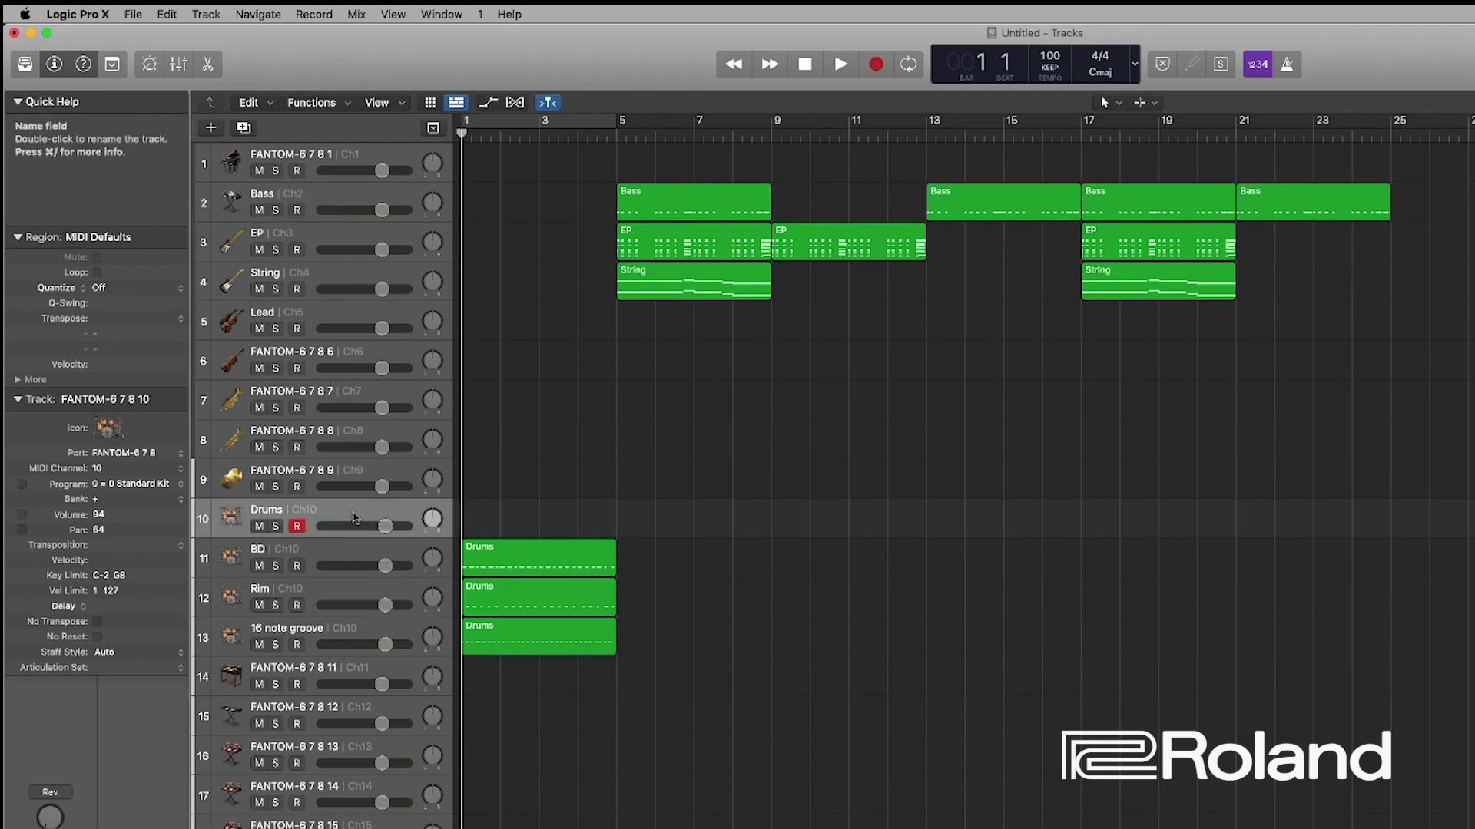
# Create four audio tracks, Audio 1–4, below the Drums track.
pyautogui.click(212, 129)
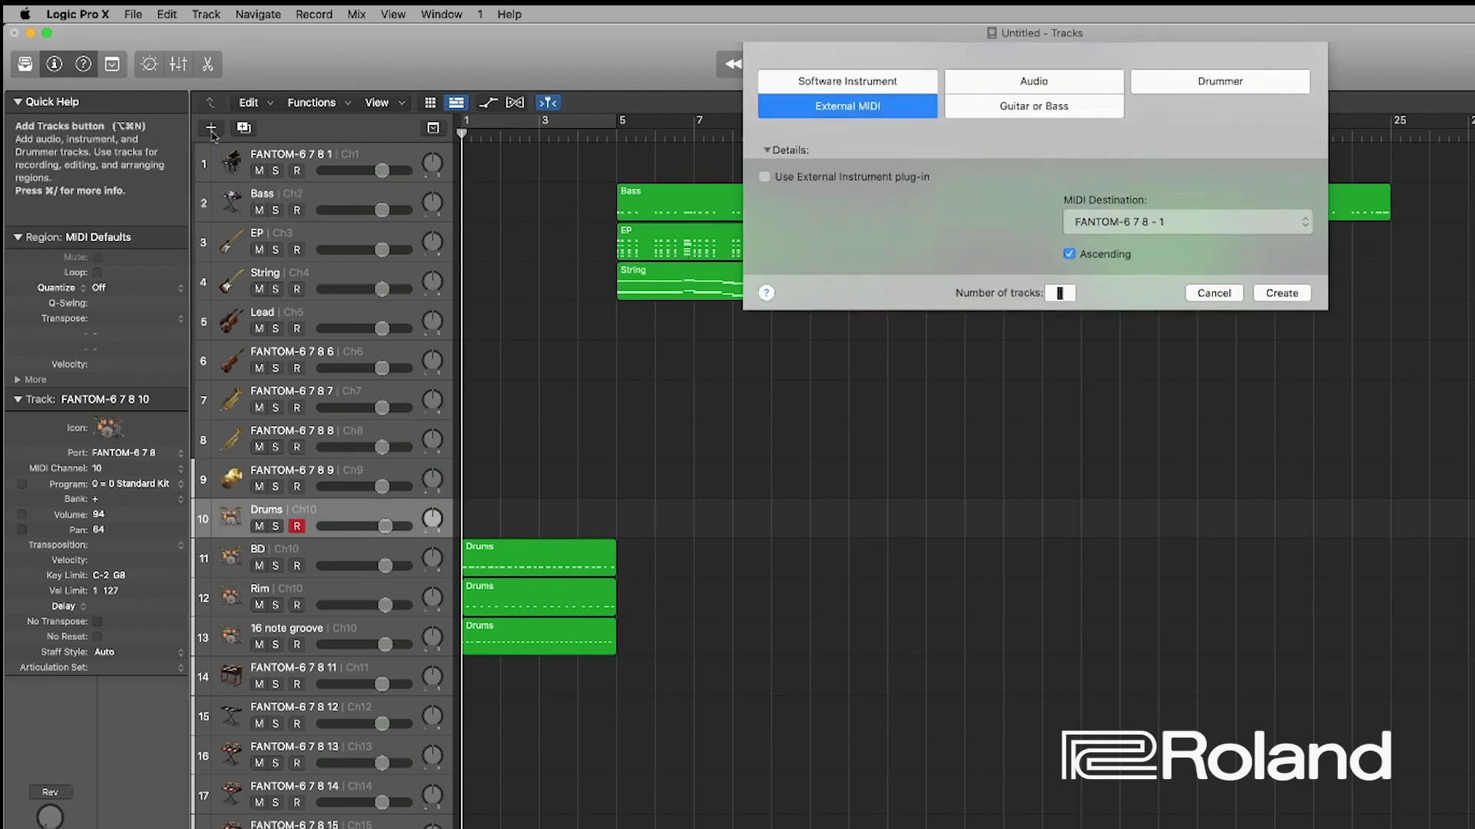
pyautogui.click(1026, 89)
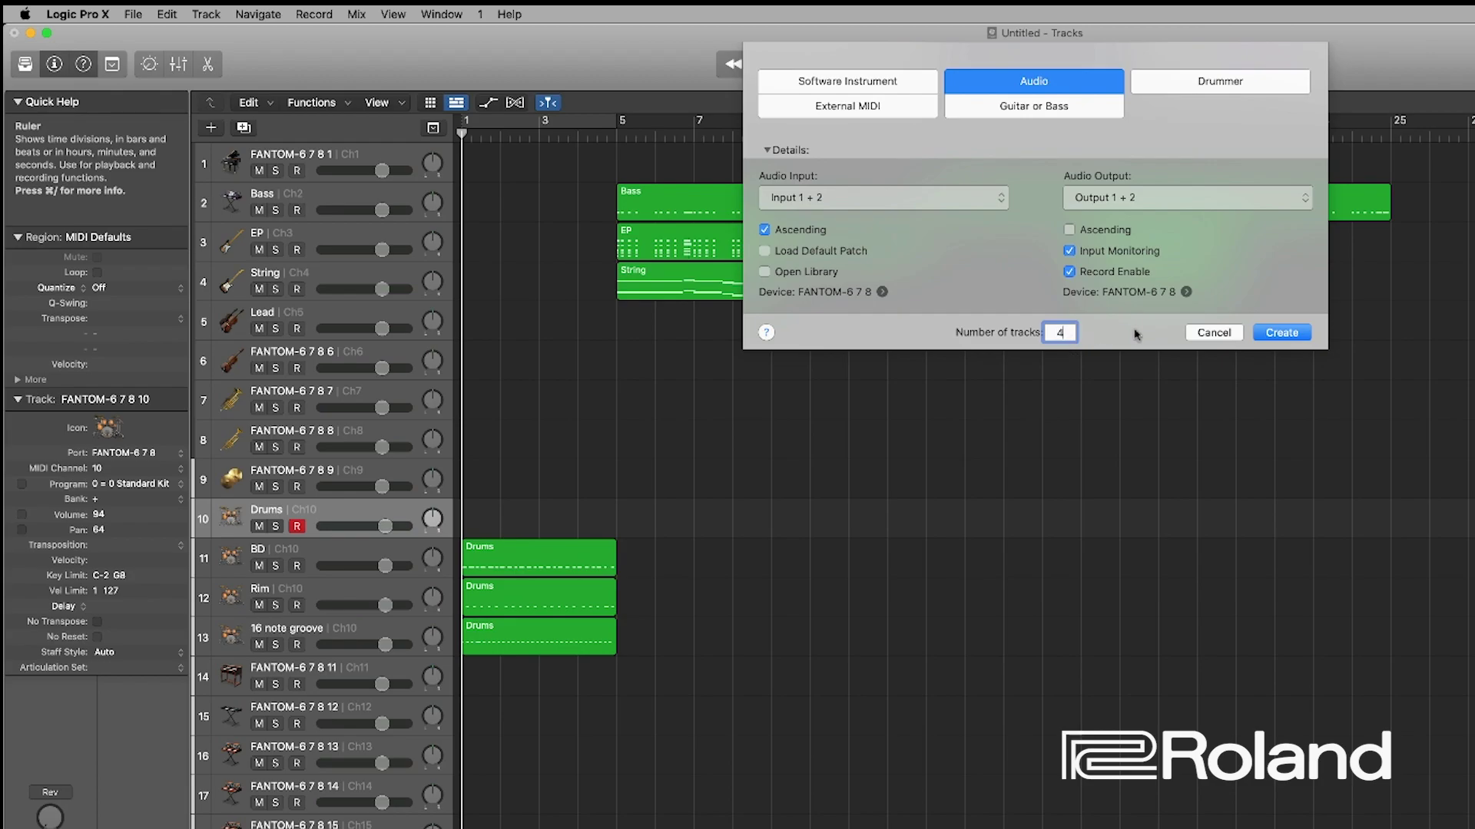
pyautogui.click(1281, 333)
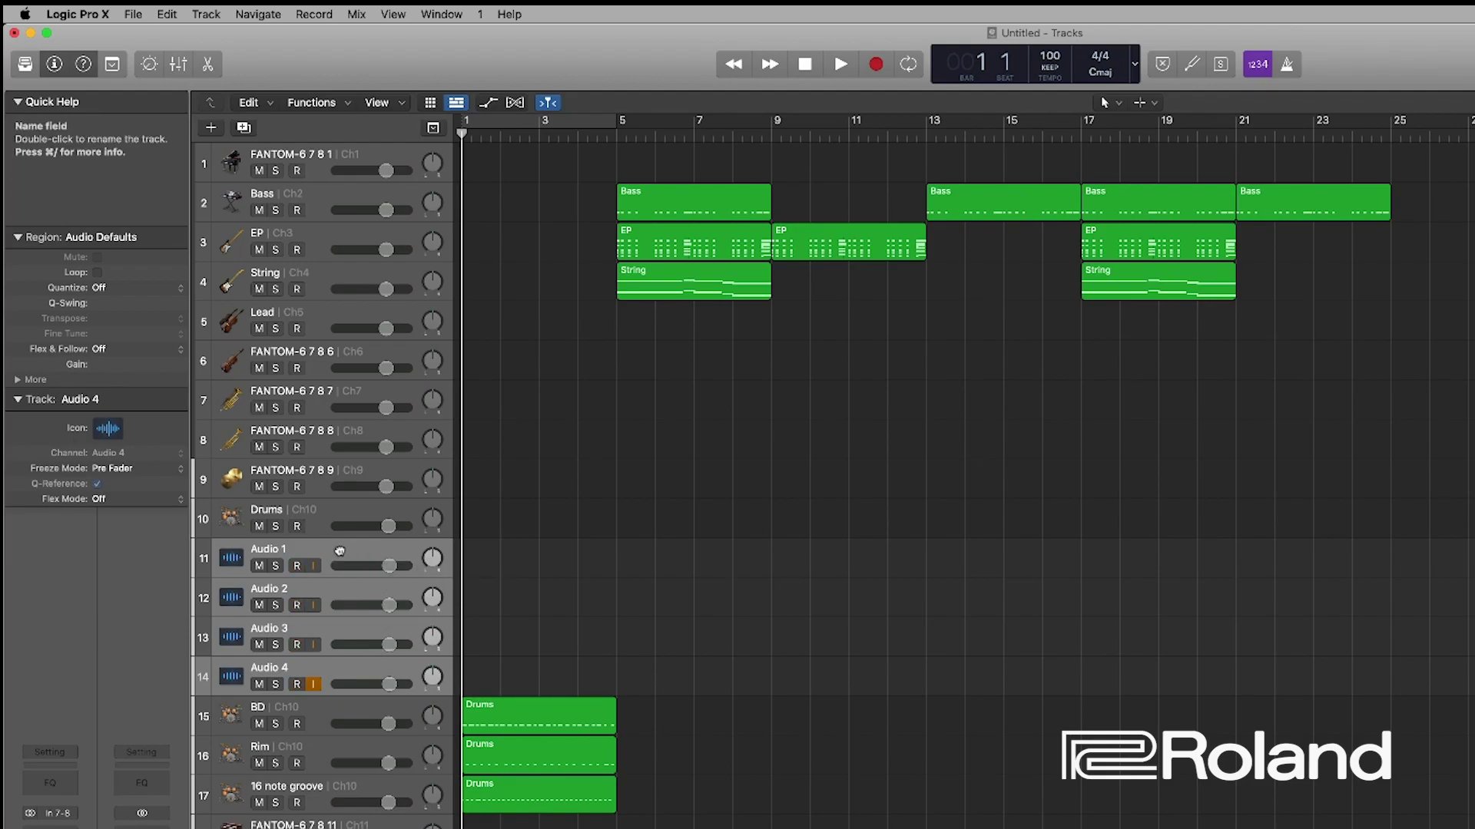
# Rename Audio 1 to 'Bass Audio' and move it directly above the Bass MIDI track.
pyautogui.moveTo(339, 550)
pyautogui.mouseDown()
pyautogui.moveTo(338, 184)
pyautogui.moveTo(338, 550)
pyautogui.mouseUp()
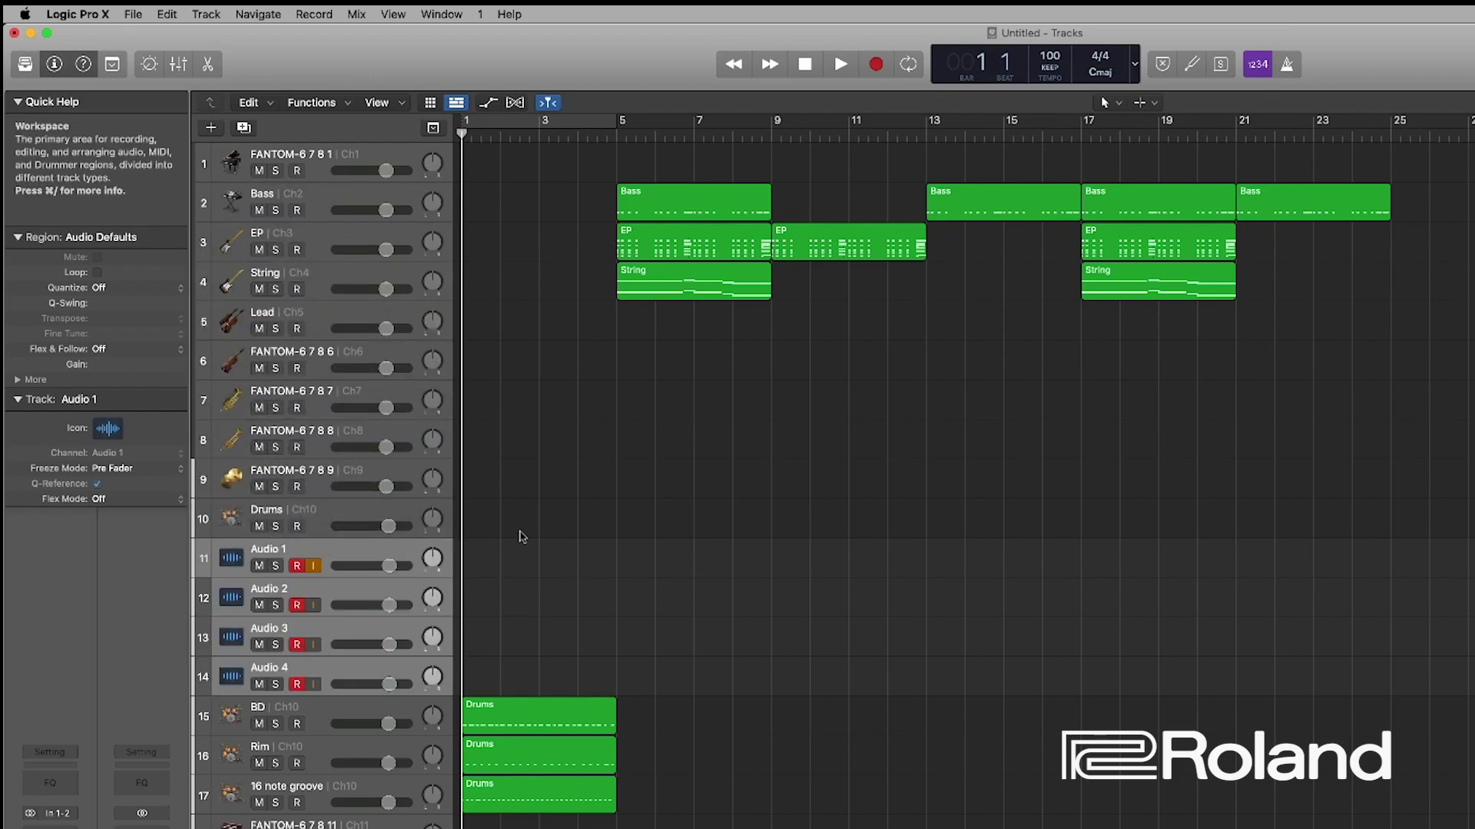
pyautogui.click(329, 519)
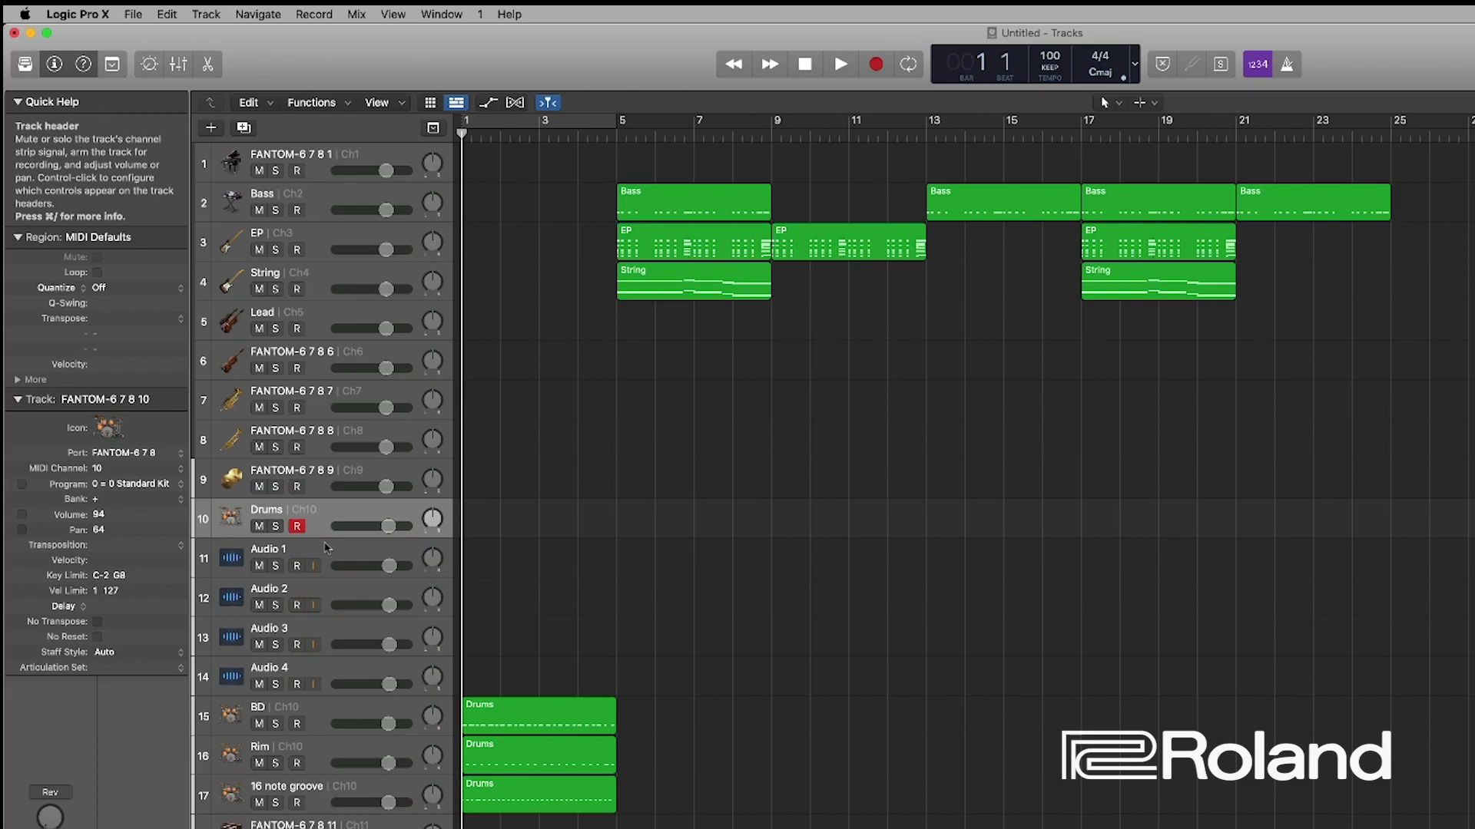
pyautogui.click(327, 547)
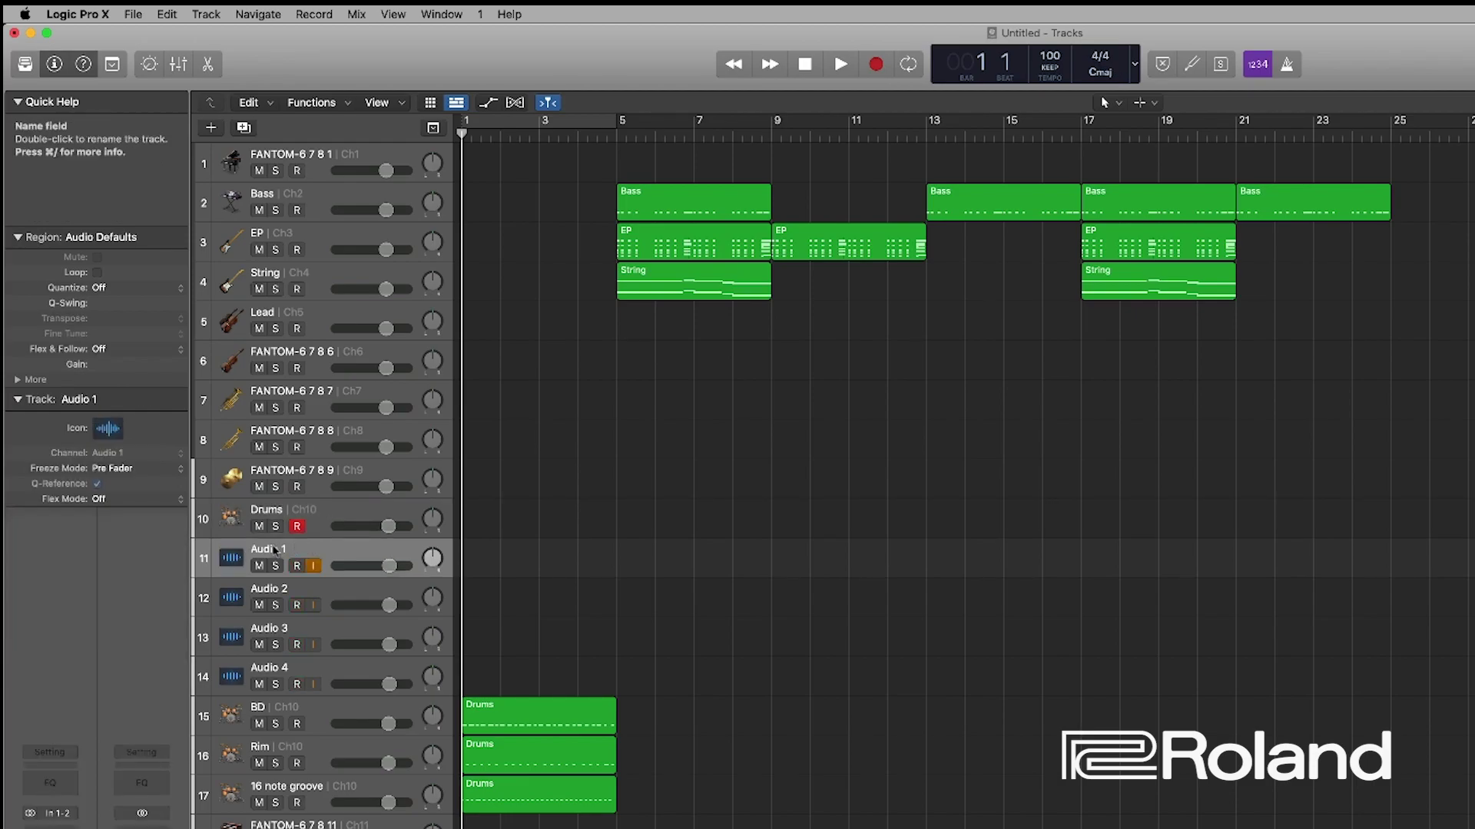
pyautogui.doubleClick(273, 548)
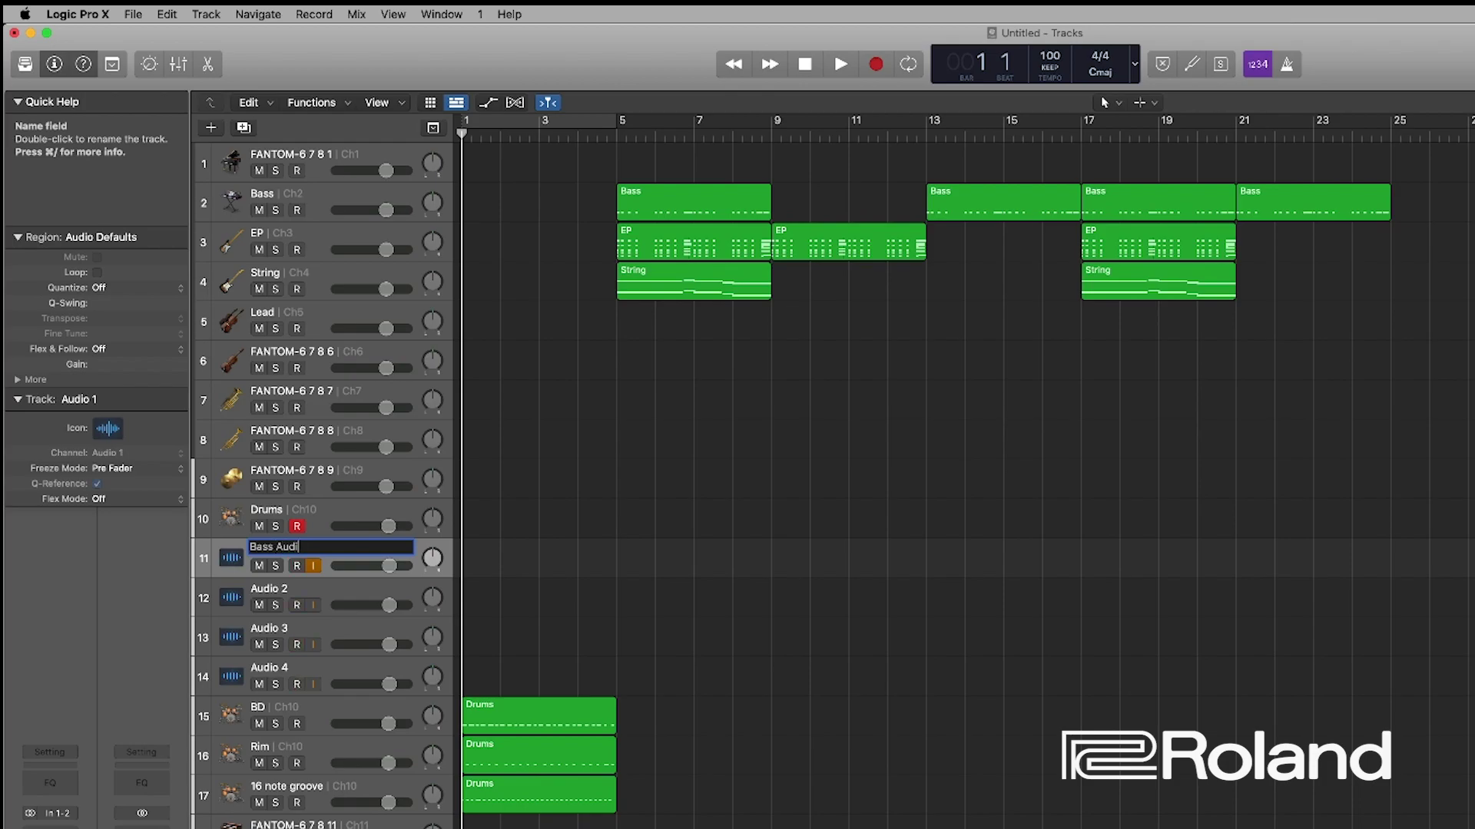
pyautogui.write('Bass Audio')
pyautogui.press('Return')
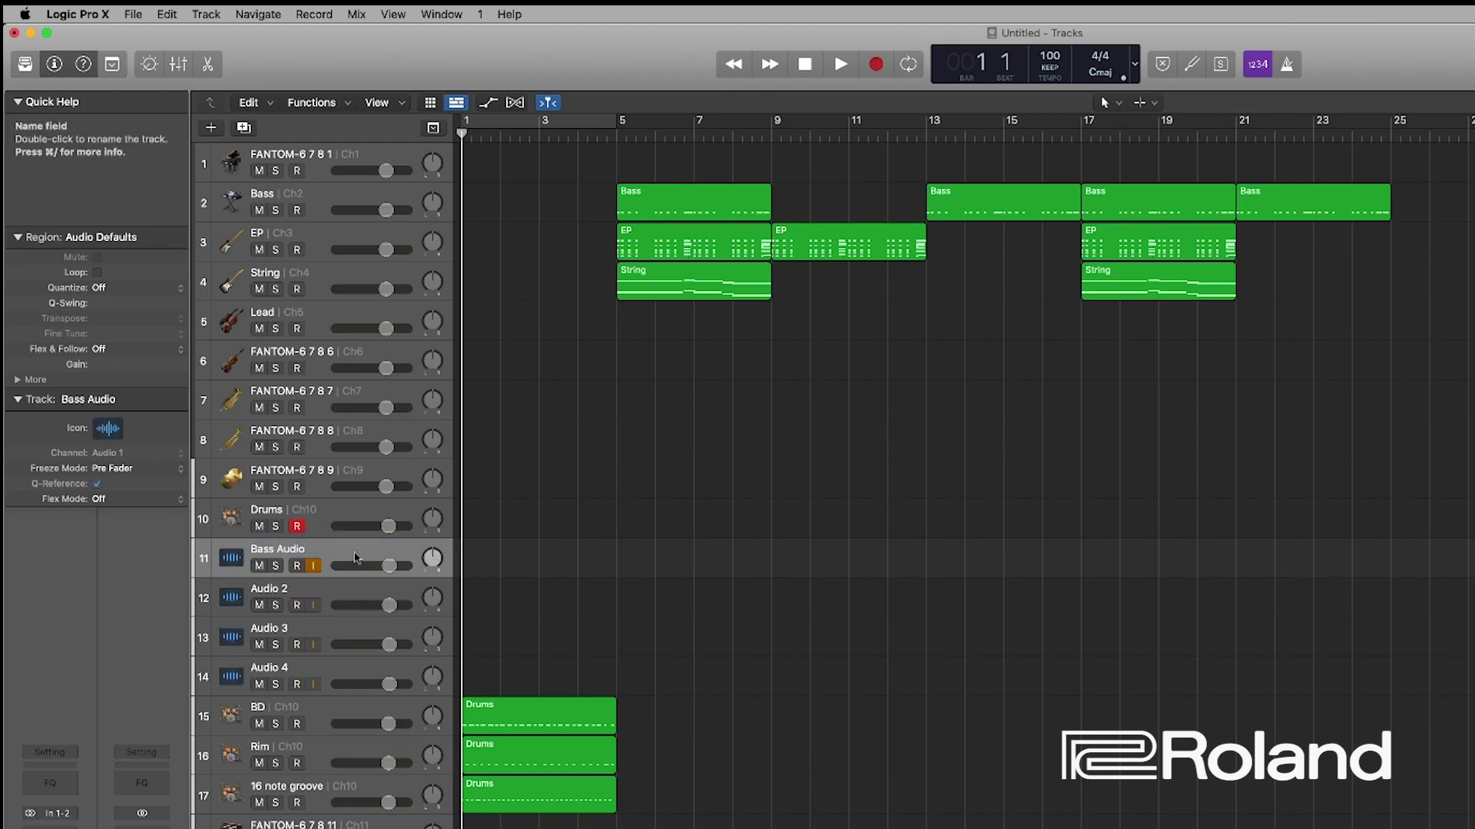
pyautogui.moveTo(355, 555); pyautogui.dragTo(341, 204)
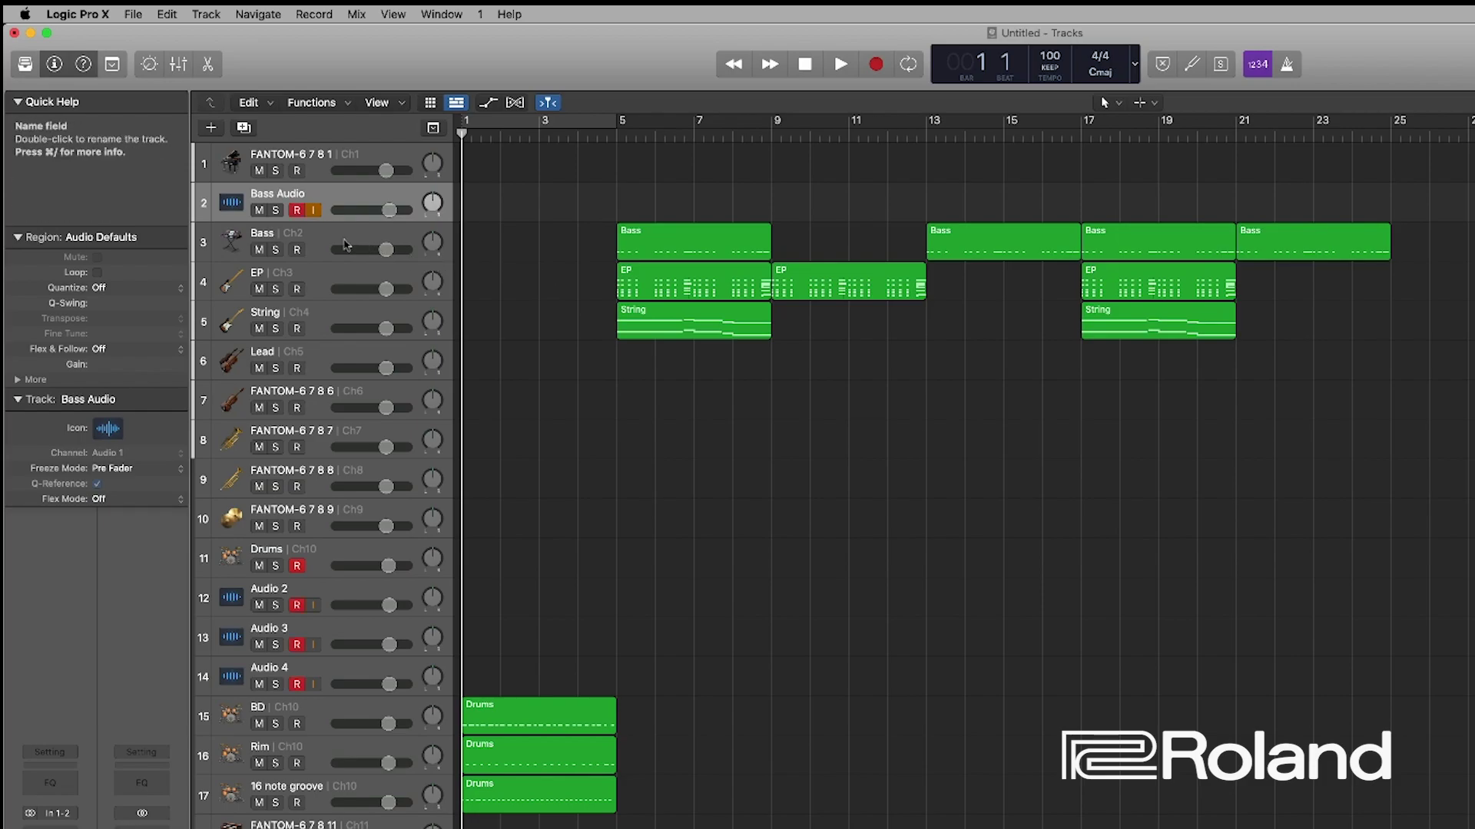
# Rename Audio 2 to 'EP' and place it above the EP MIDI track.
pyautogui.click(354, 278)
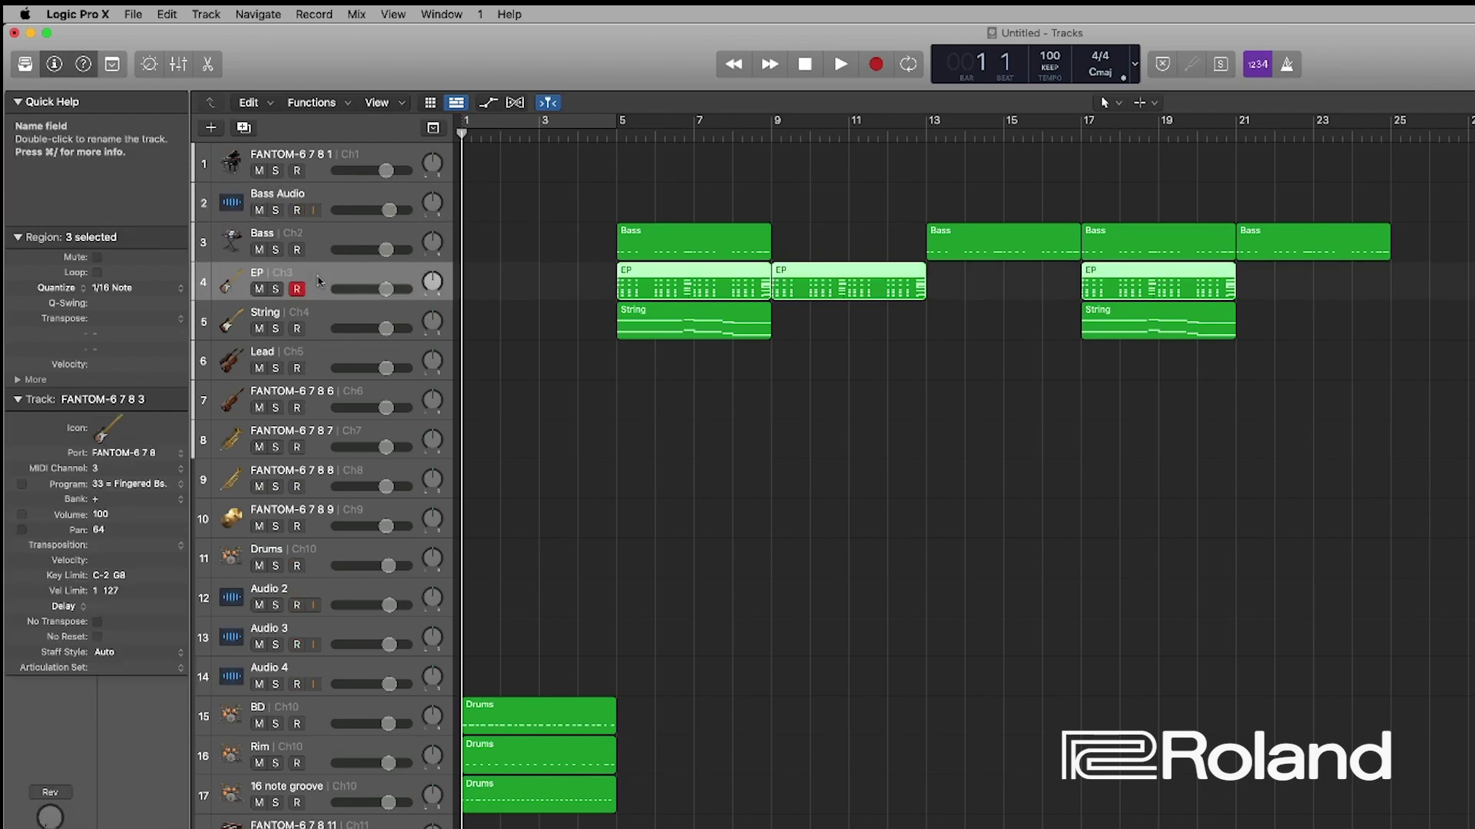
pyautogui.doubleClick(313, 585)
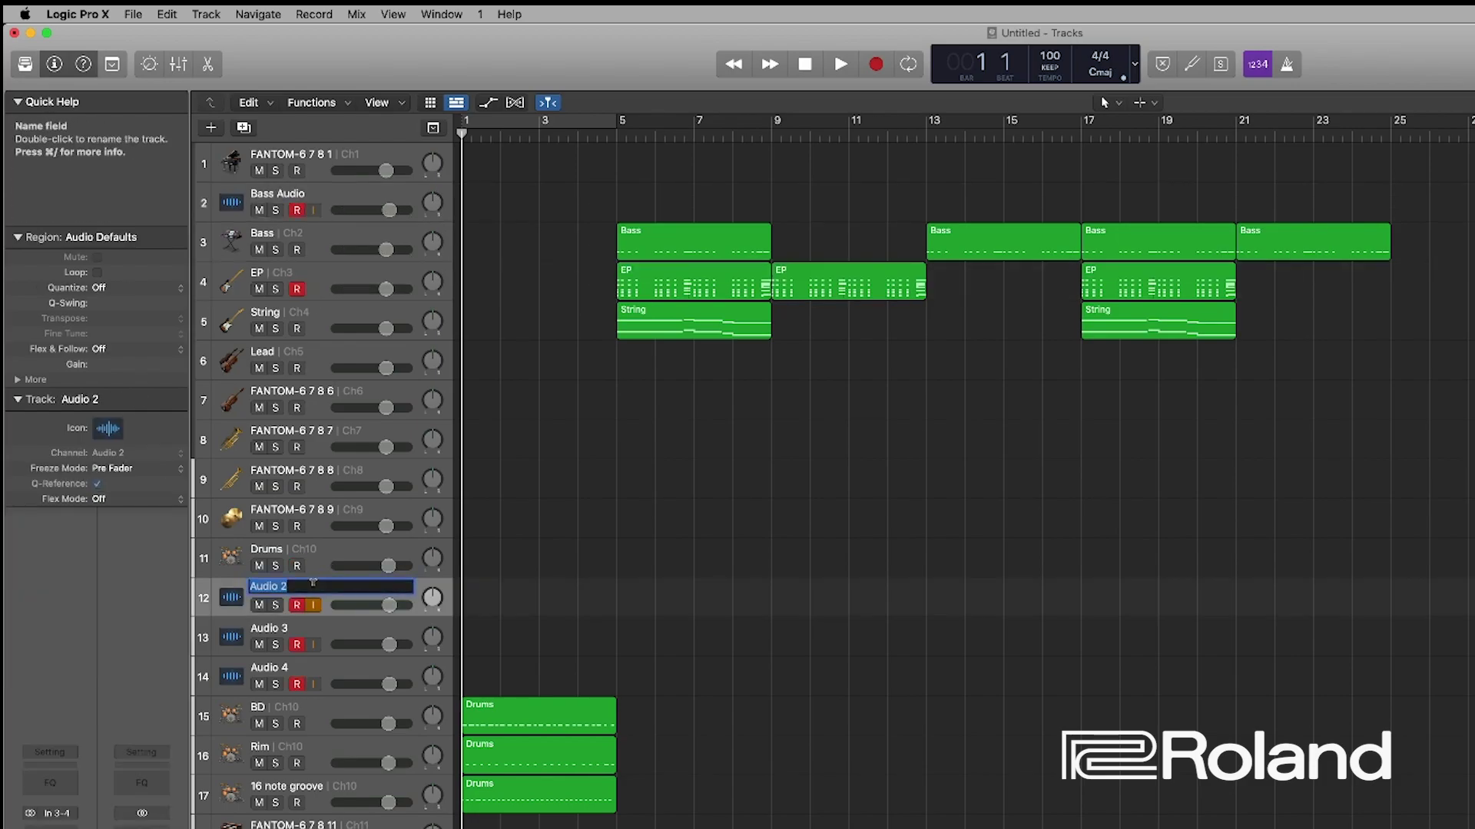
pyautogui.write('EP')
pyautogui.press('Return')
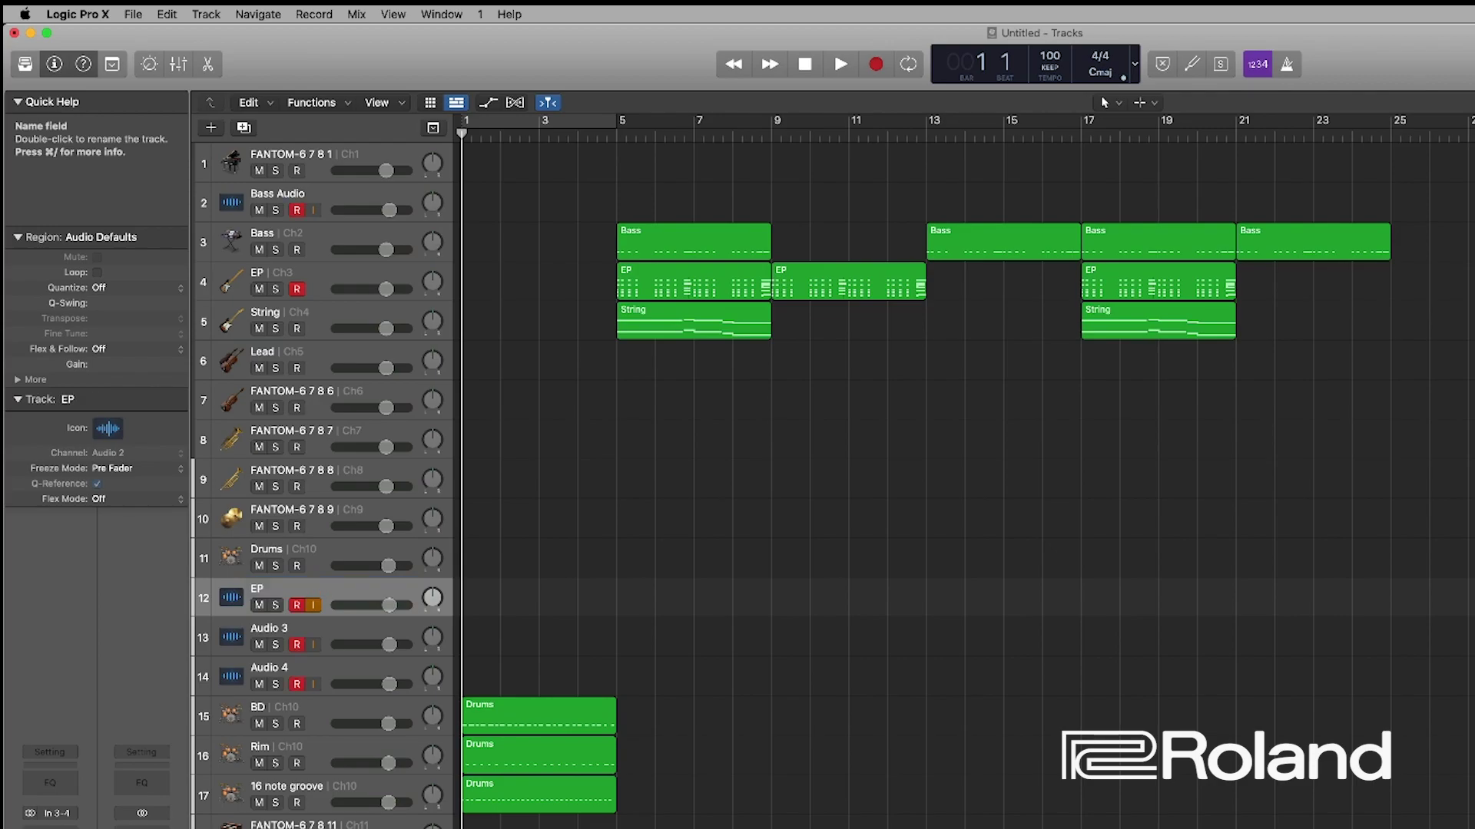
pyautogui.moveTo(351, 599); pyautogui.dragTo(430, 285)
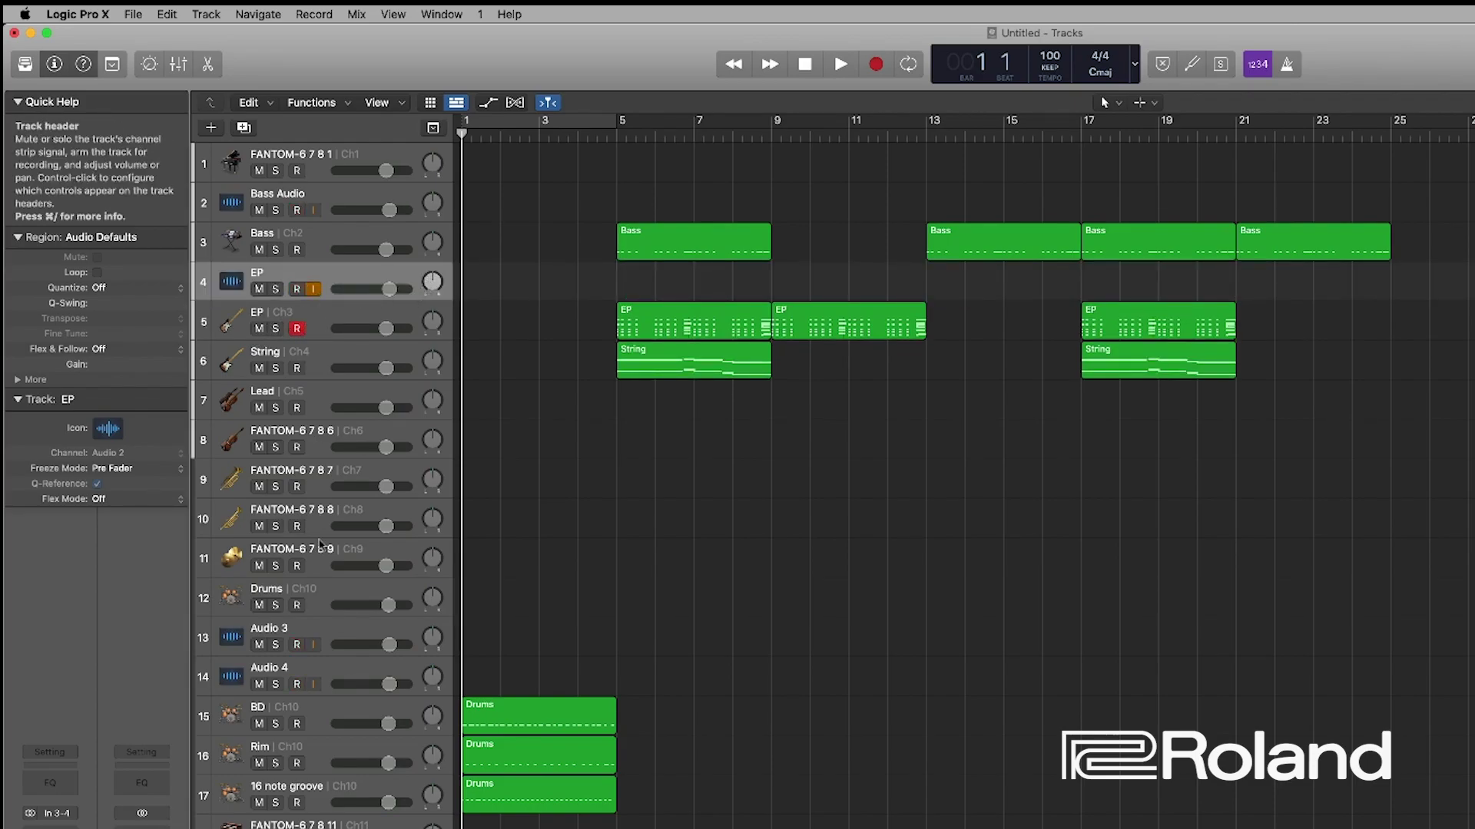
# Rename Audio 3 to 'String' and place it above the String MIDI track.
pyautogui.click(321, 634)
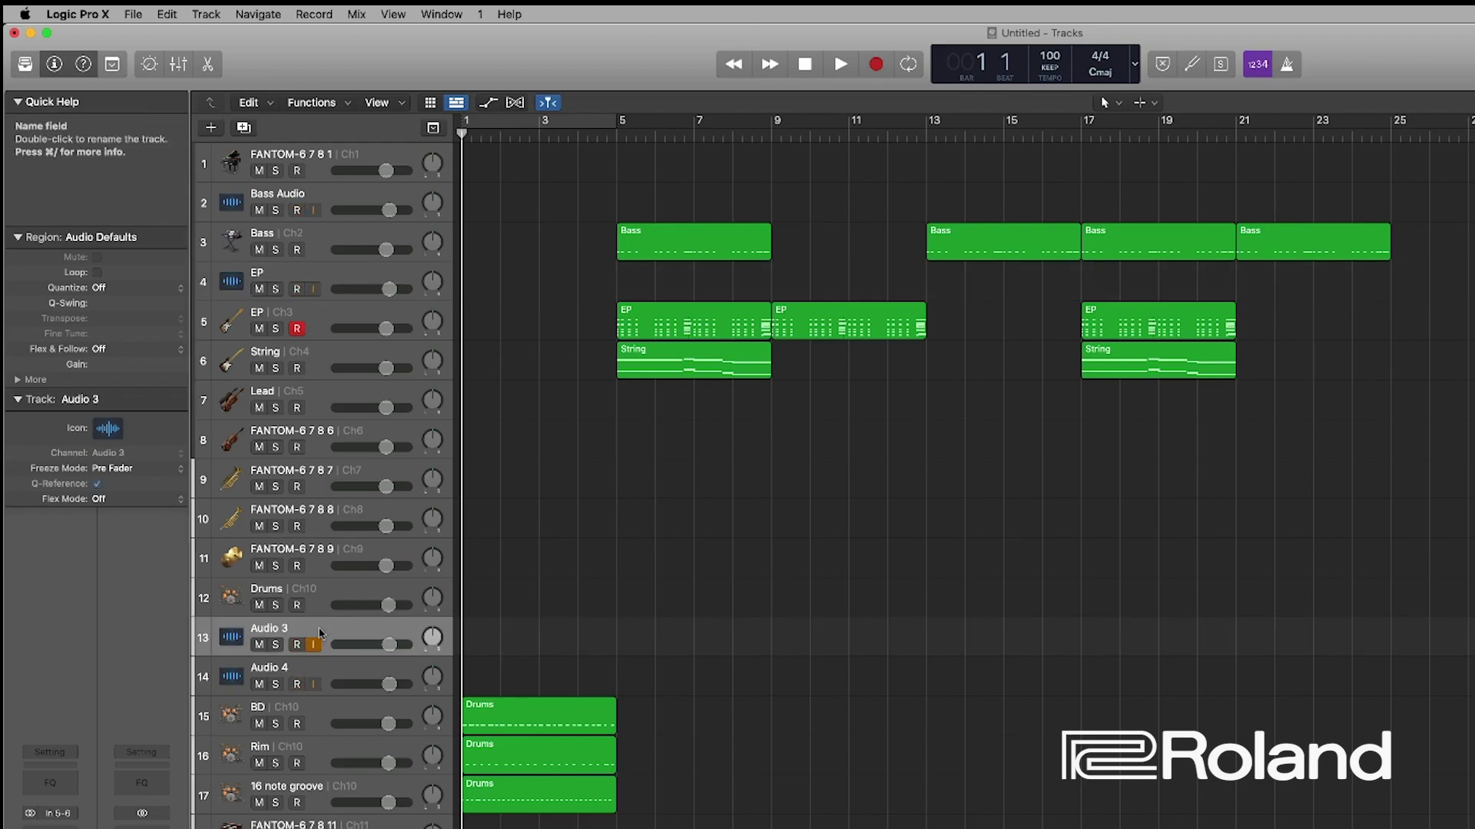
pyautogui.doubleClick(292, 626)
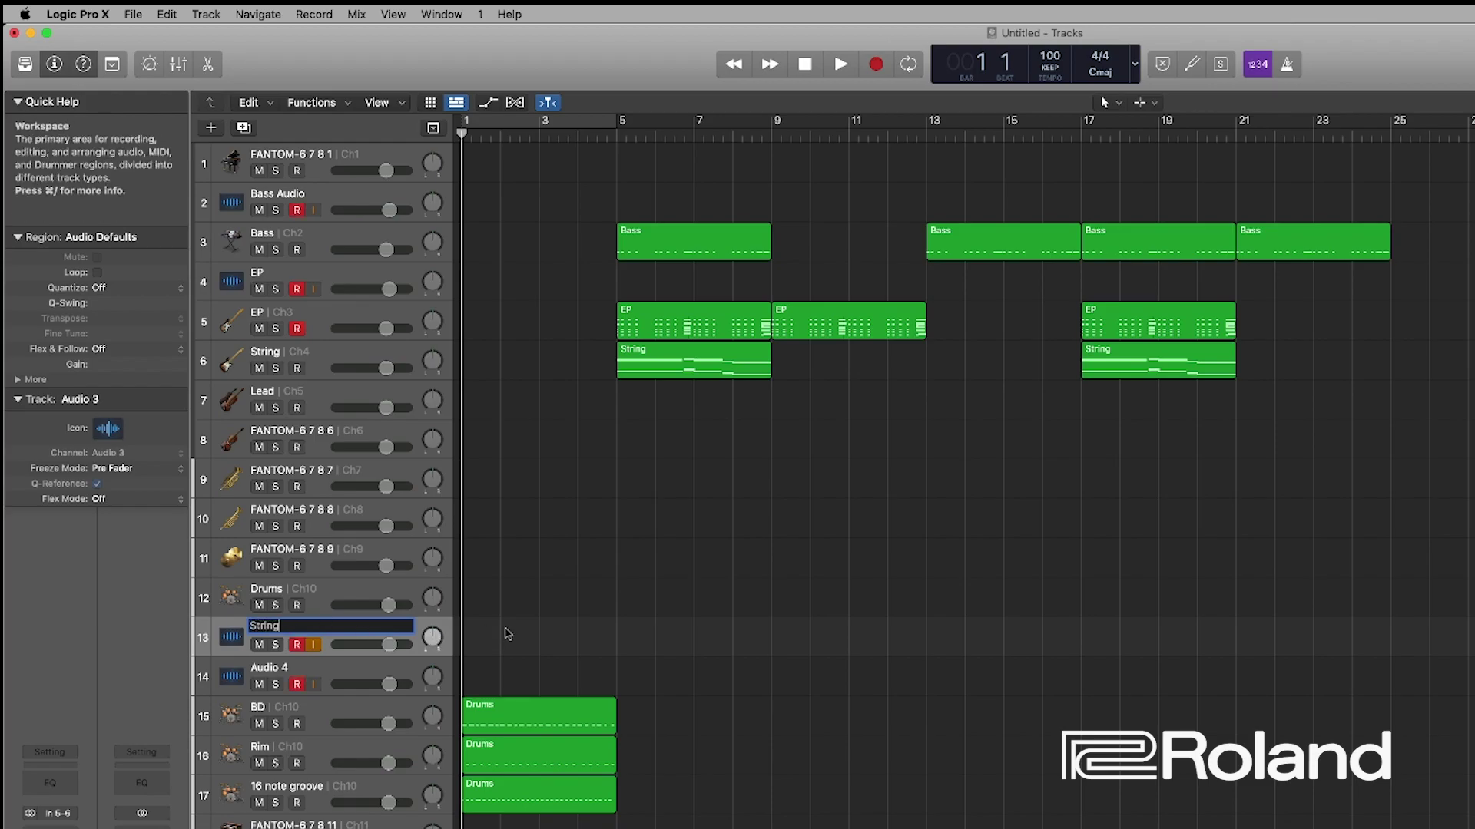
pyautogui.press('Return')
pyautogui.moveTo(316, 634); pyautogui.dragTo(334, 351)
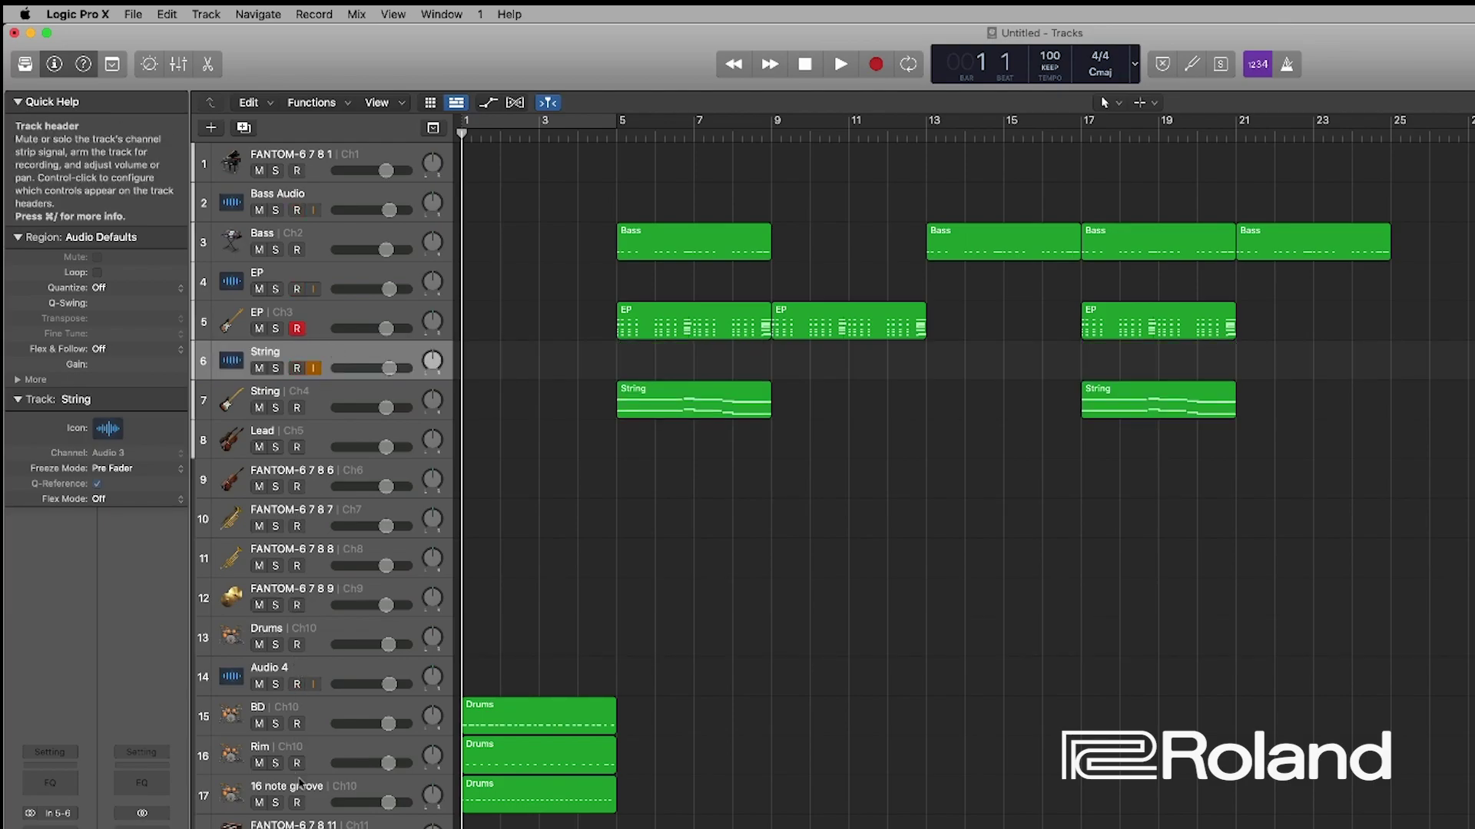
# Move Audio 4 above the Drums MIDI track and rename it 'Drums'.
pyautogui.click(321, 668)
pyautogui.moveTo(321, 669); pyautogui.dragTo(294, 630)
pyautogui.doubleClick(269, 629)
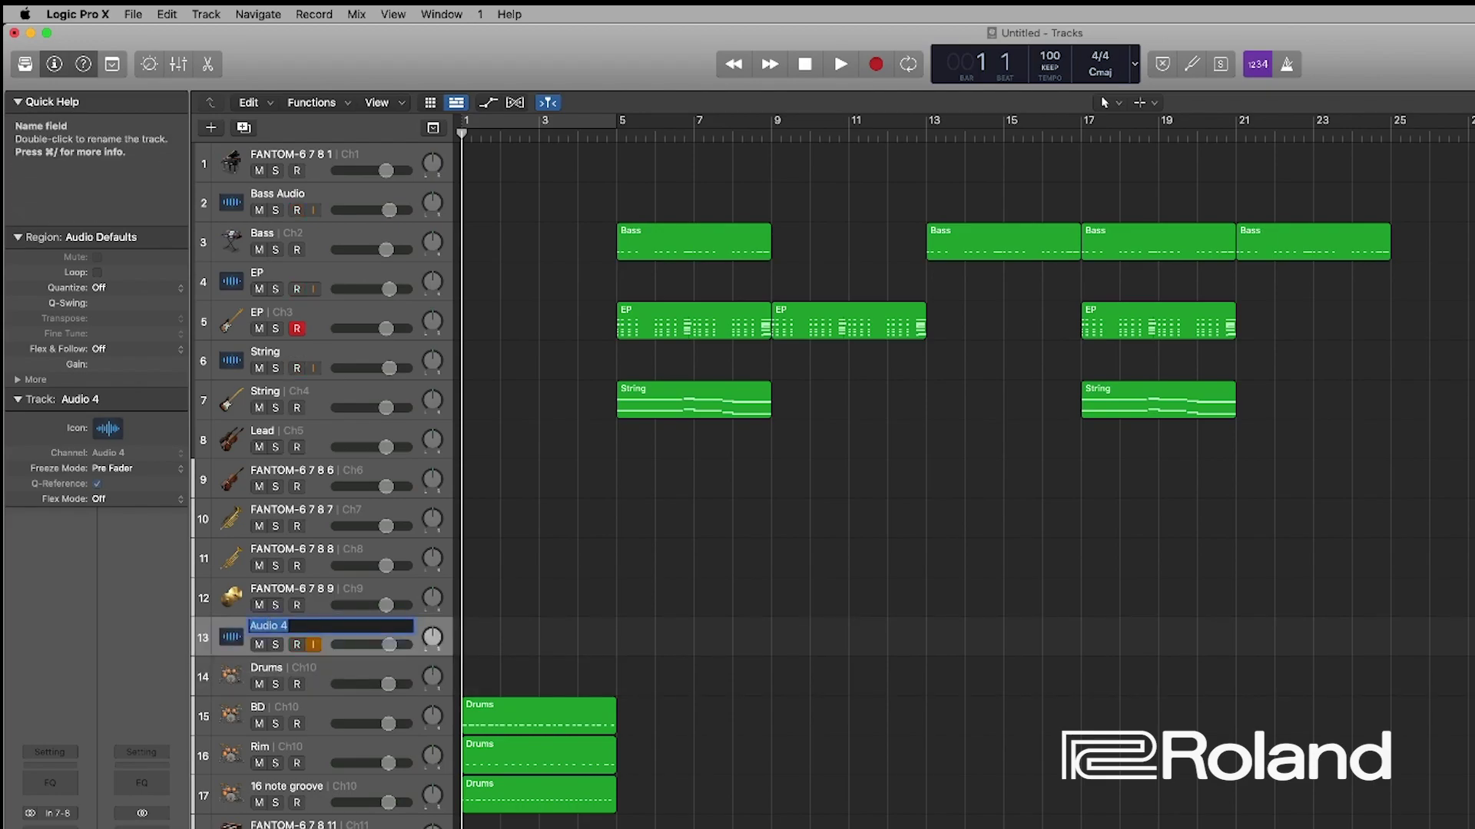
pyautogui.write('Drums')
pyautogui.press('Return')
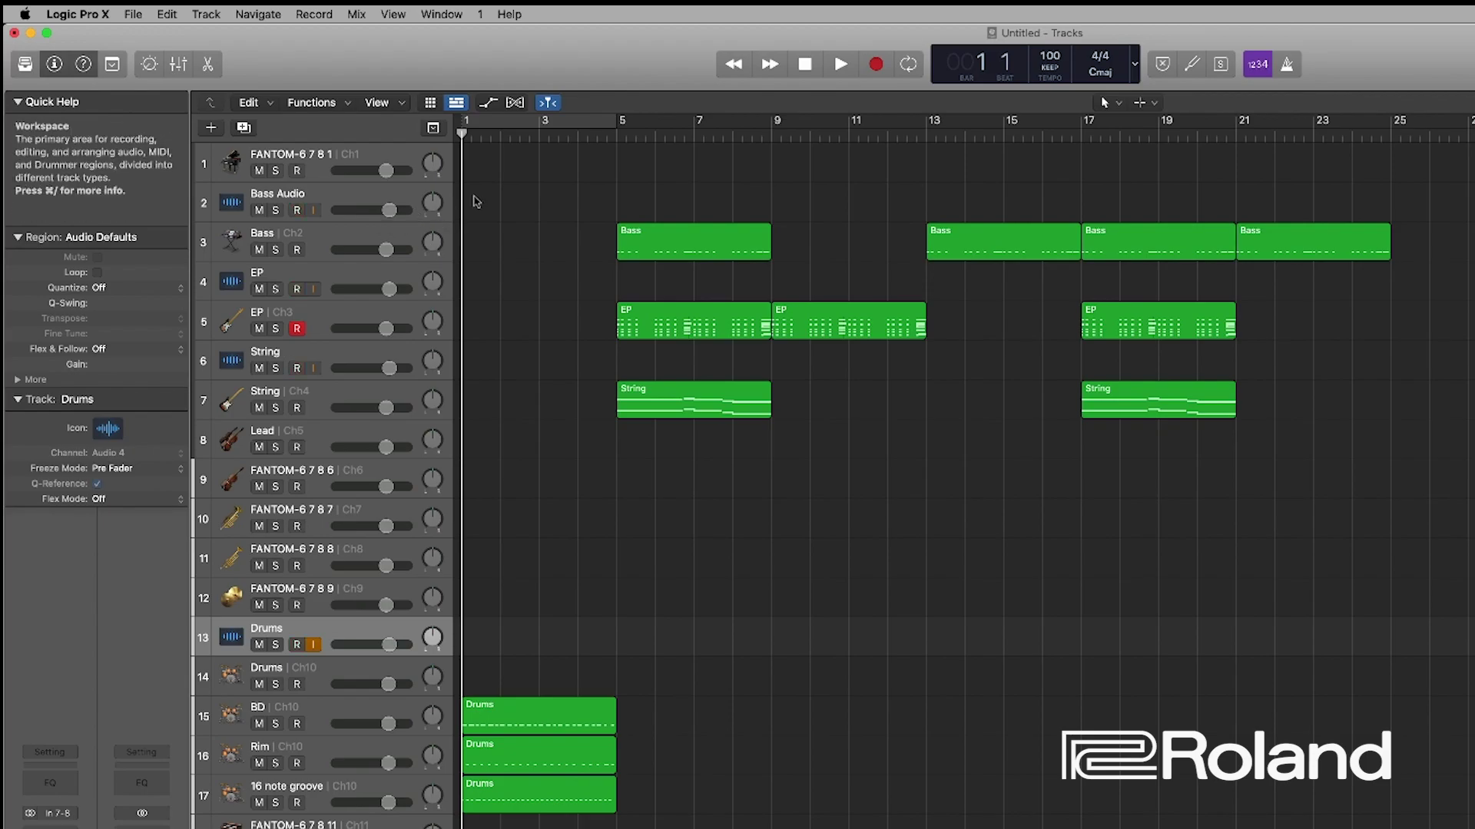
pyautogui.click(350, 197)
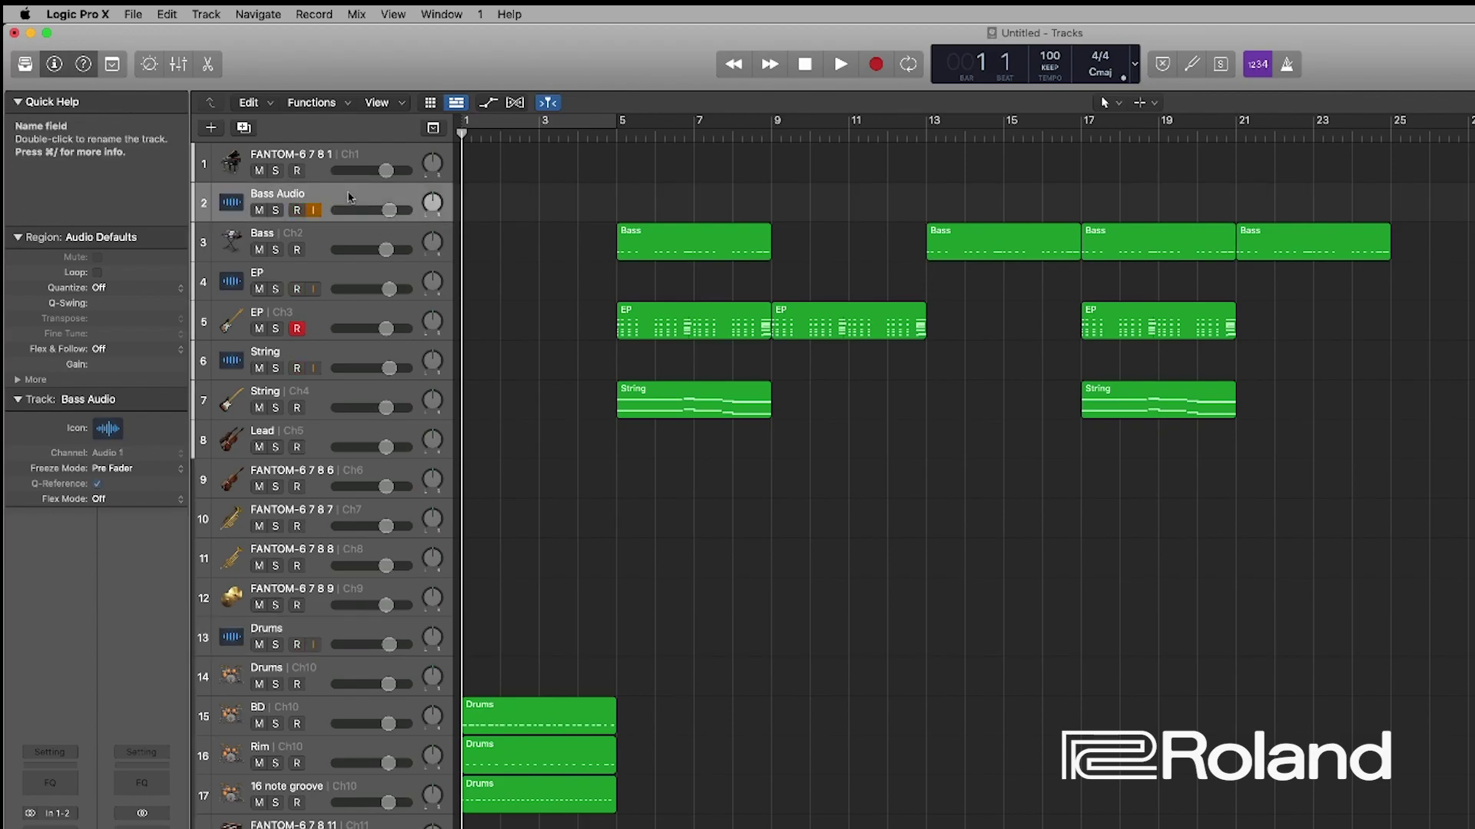
# Set the Bass Audio track's input to Input 3-4.
pyautogui.click(62, 63)
pyautogui.click(62, 64)
pyautogui.click(60, 814)
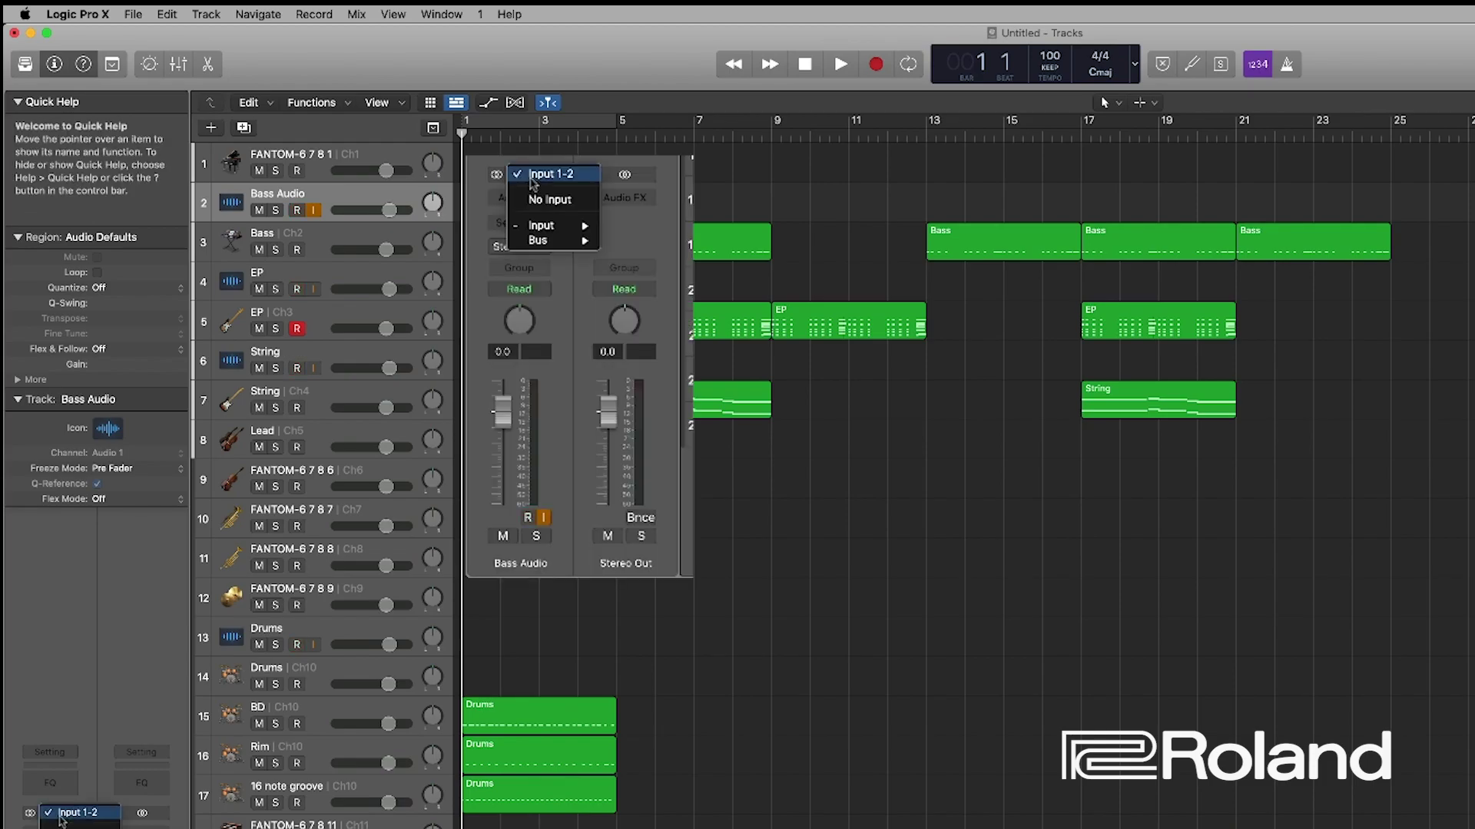
pyautogui.click(77, 641)
pyautogui.click(332, 236)
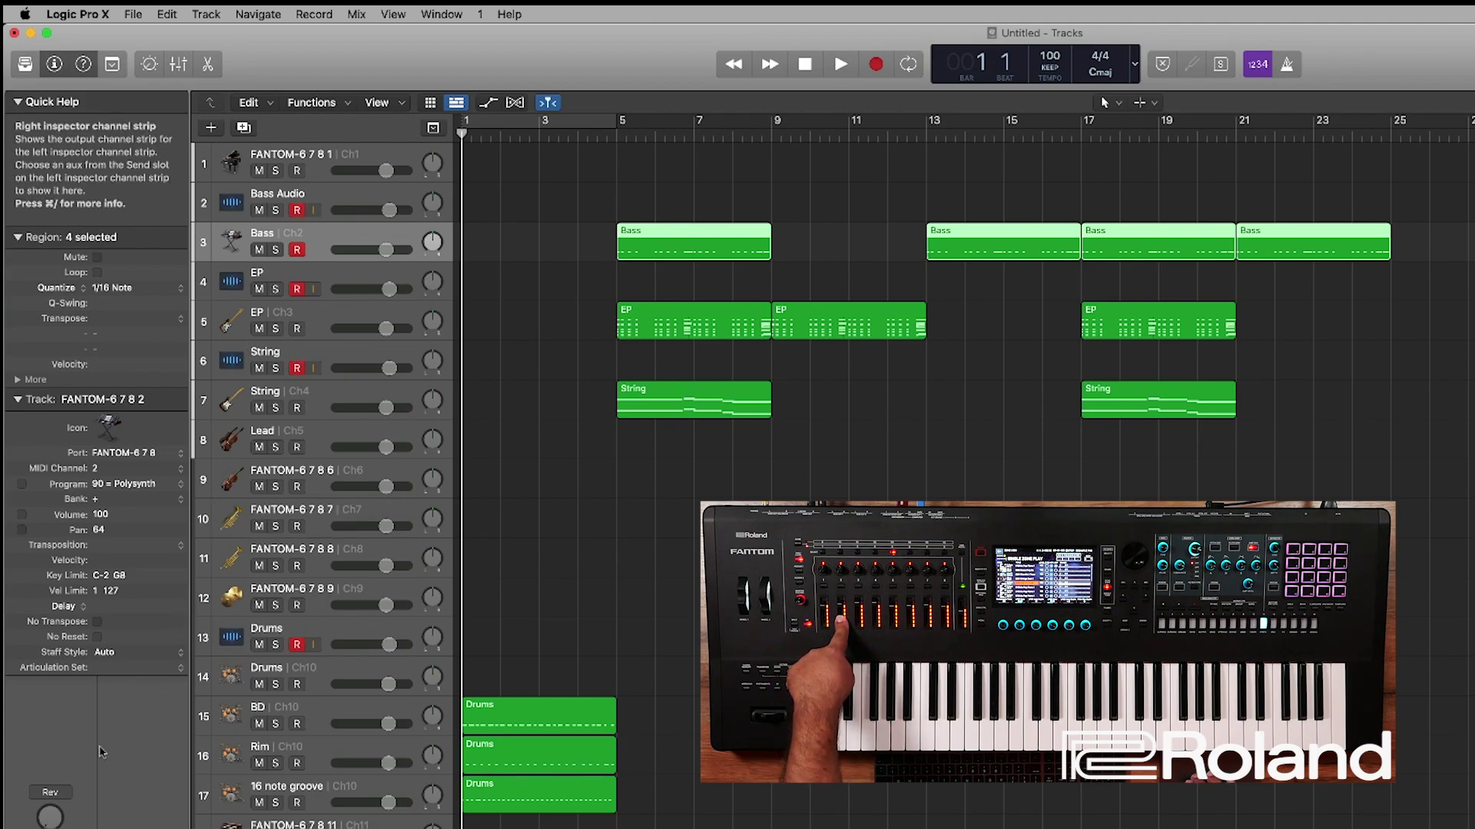
pyautogui.click(332, 219)
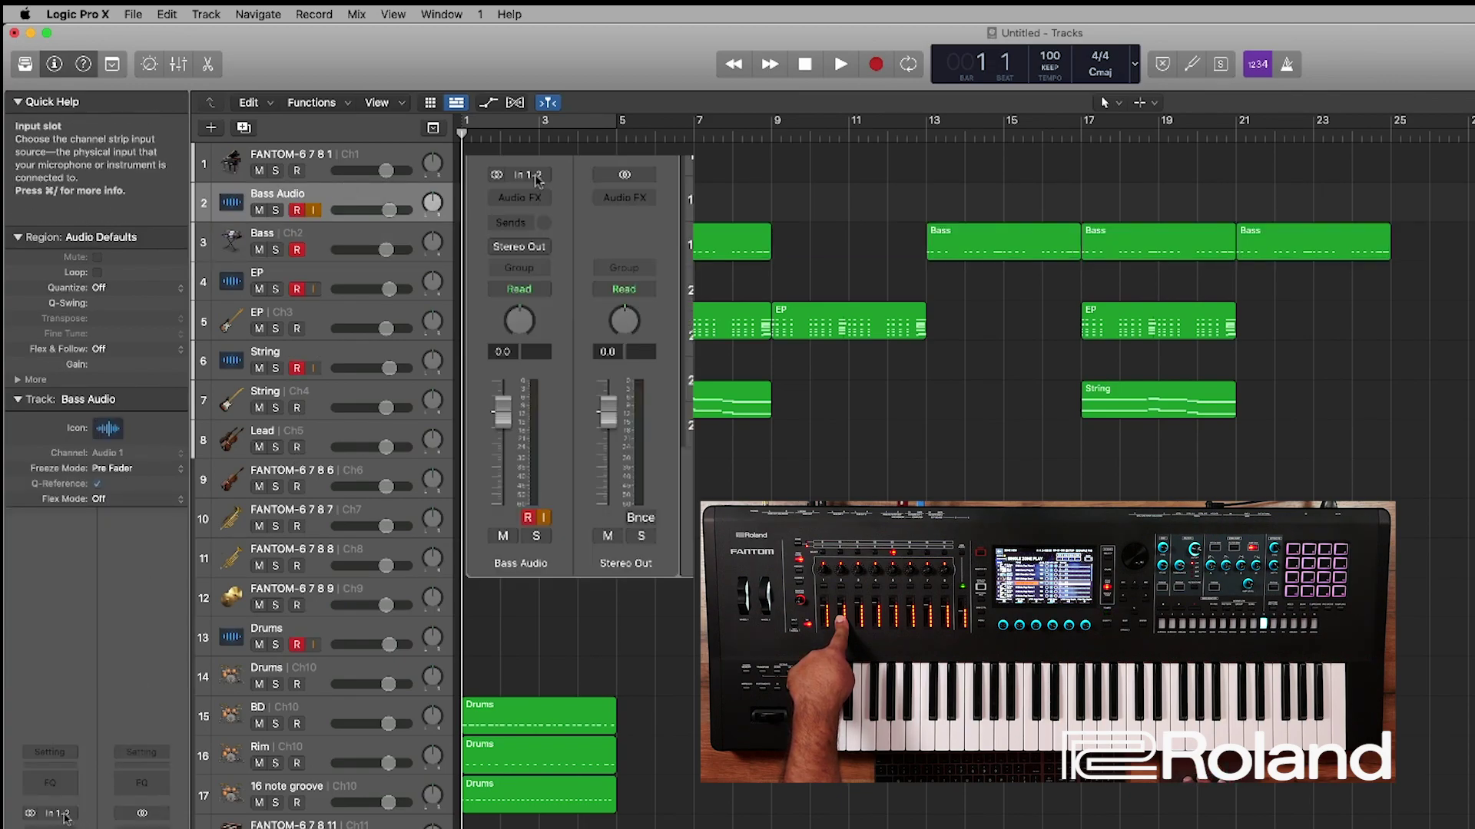
pyautogui.click(530, 175)
pyautogui.moveTo(550, 227)
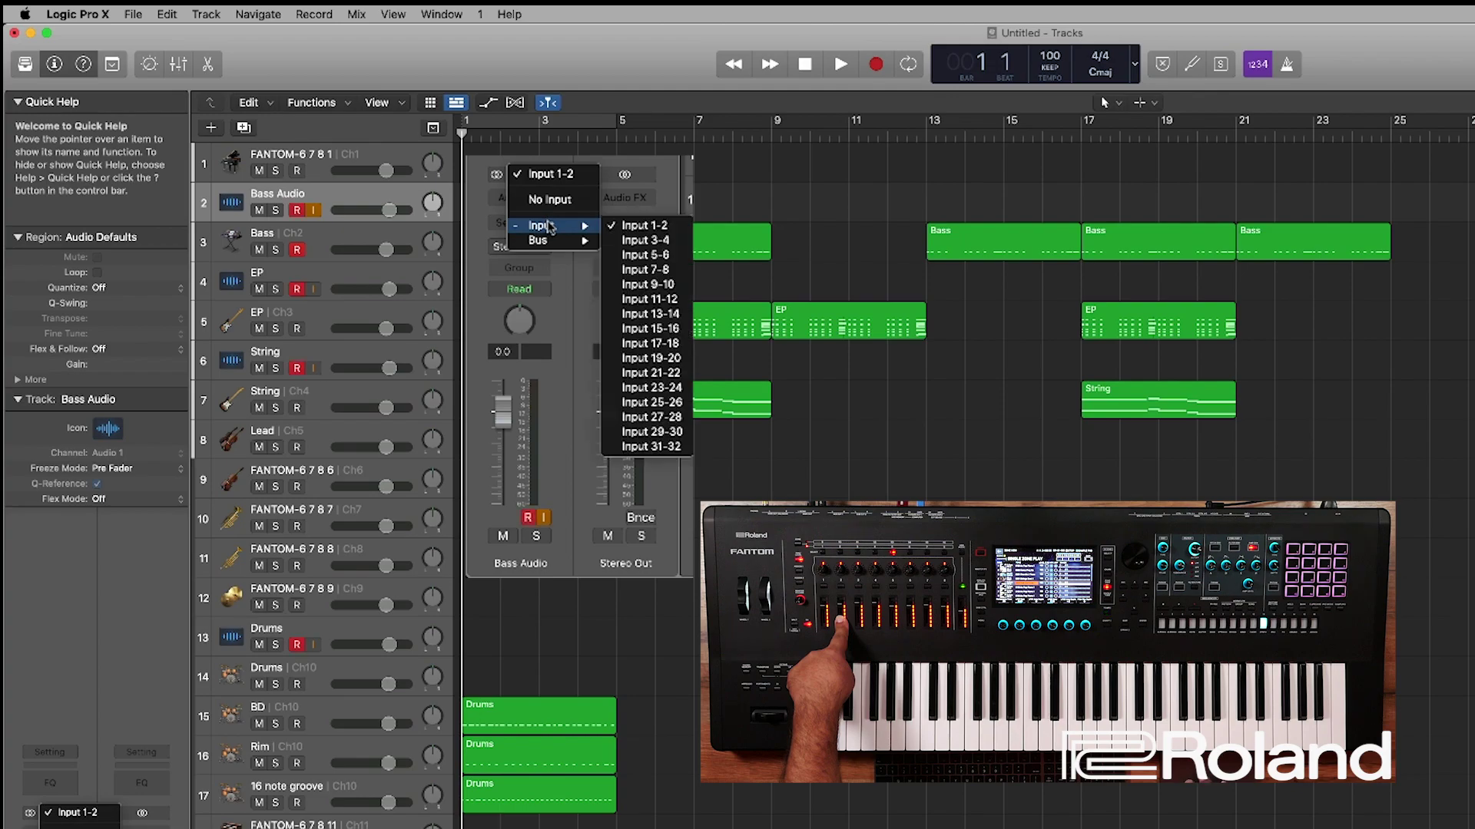
pyautogui.click(633, 240)
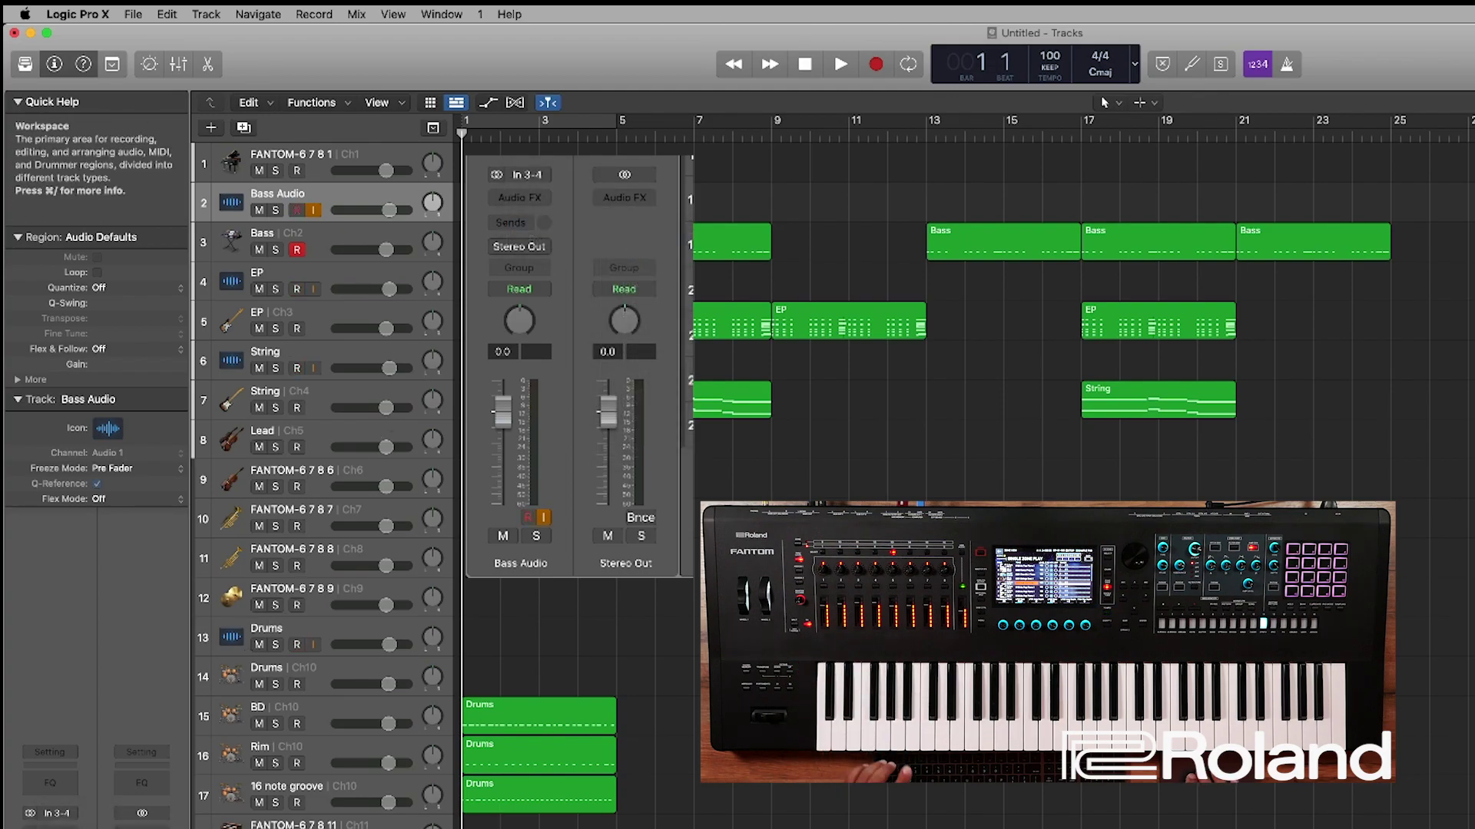
# Solo the Bass MIDI track and play it back from bar 5.
pyautogui.click(614, 131)
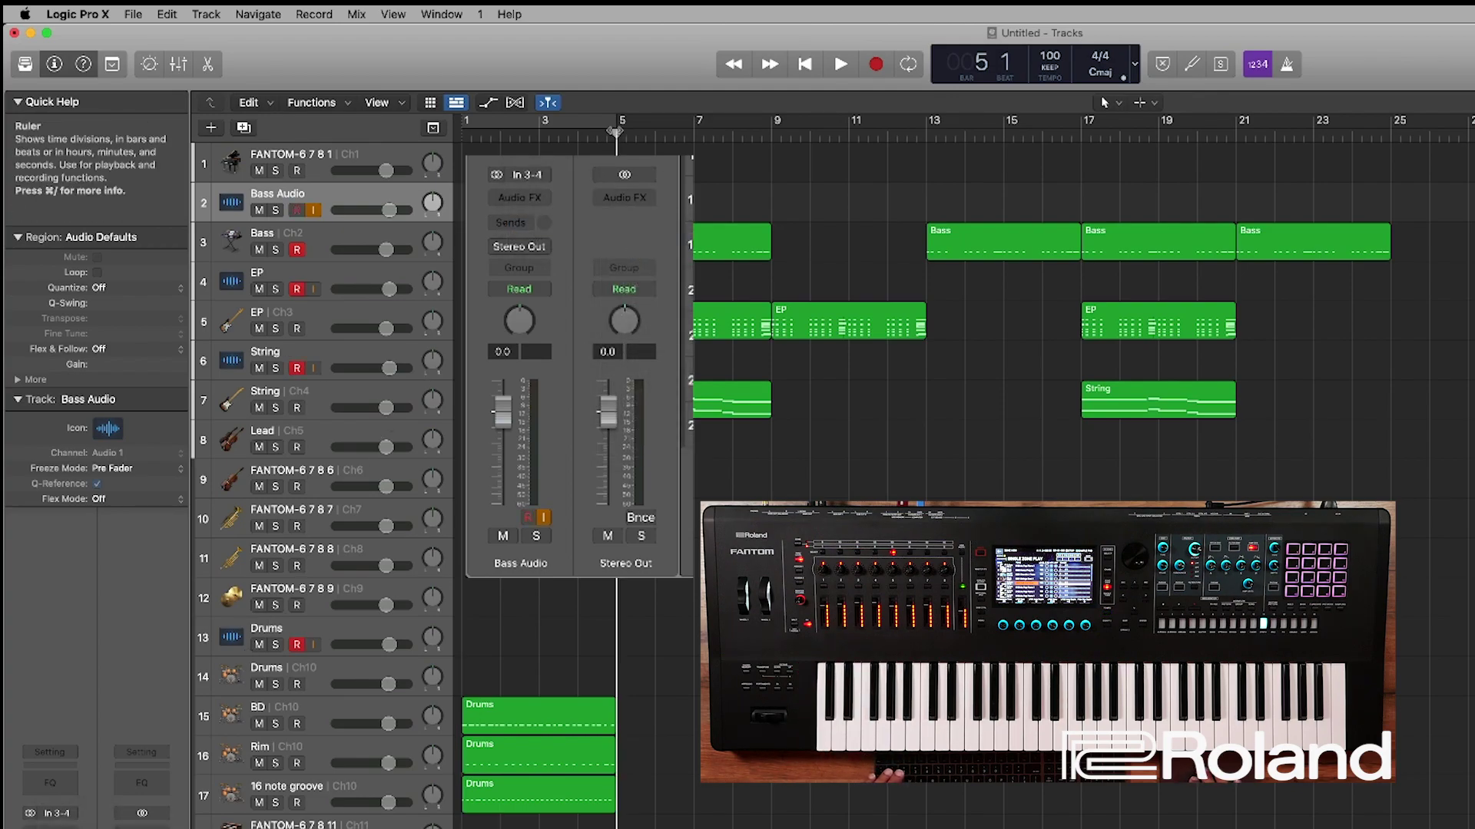
pyautogui.click(276, 249)
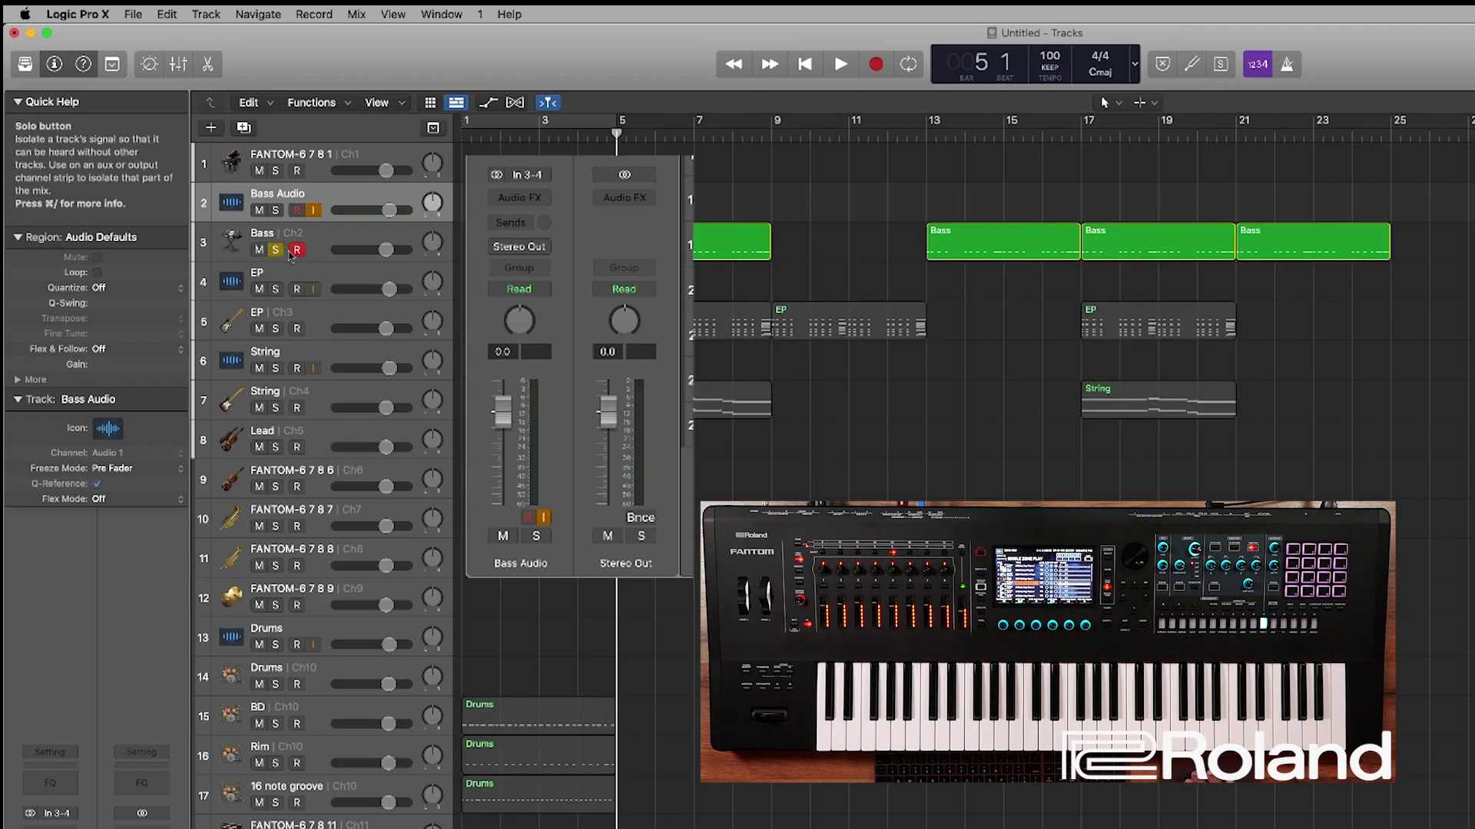
pyautogui.click(539, 132)
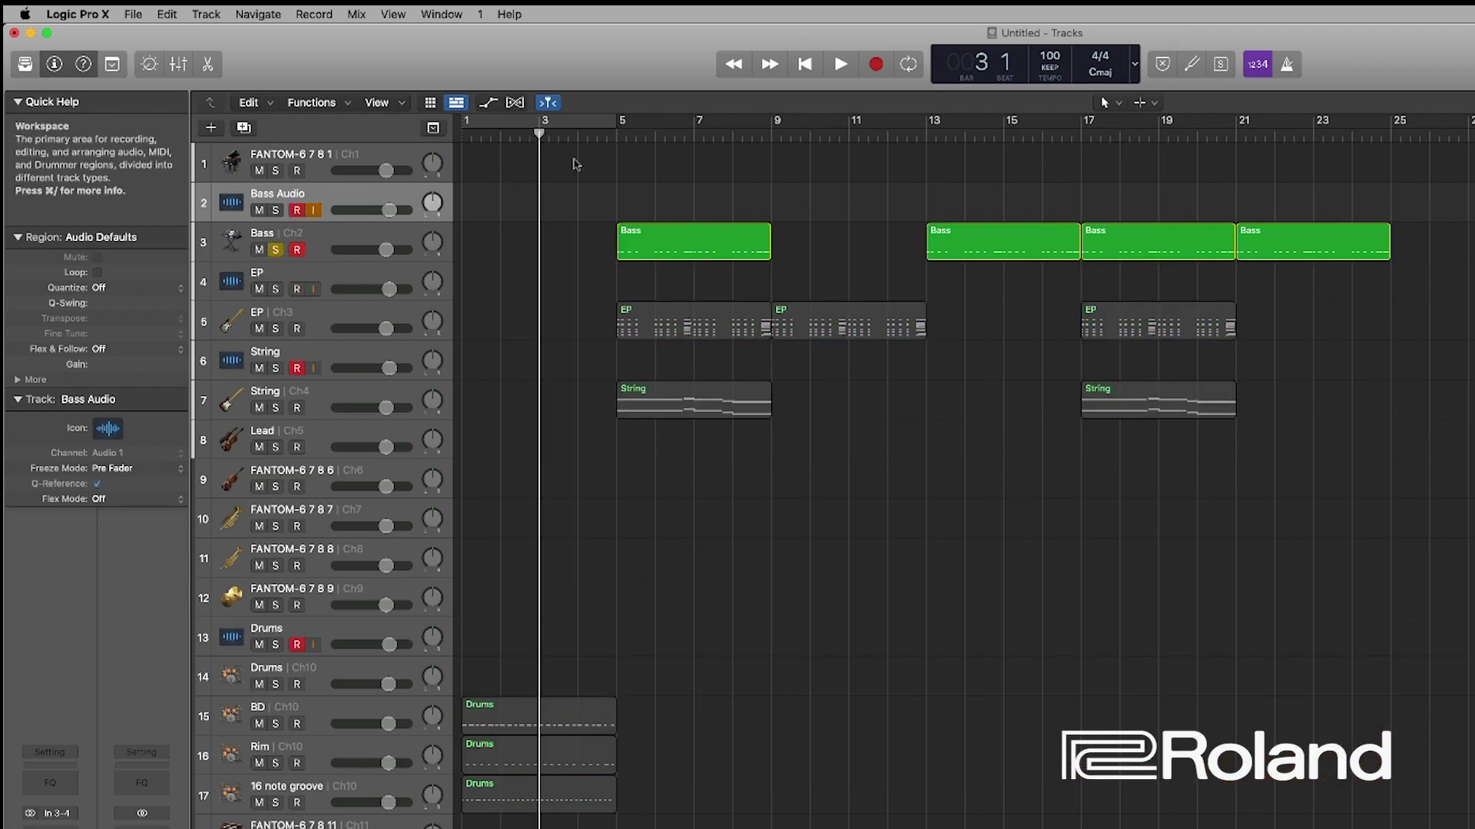
pyautogui.click(602, 141)
pyautogui.press('space')
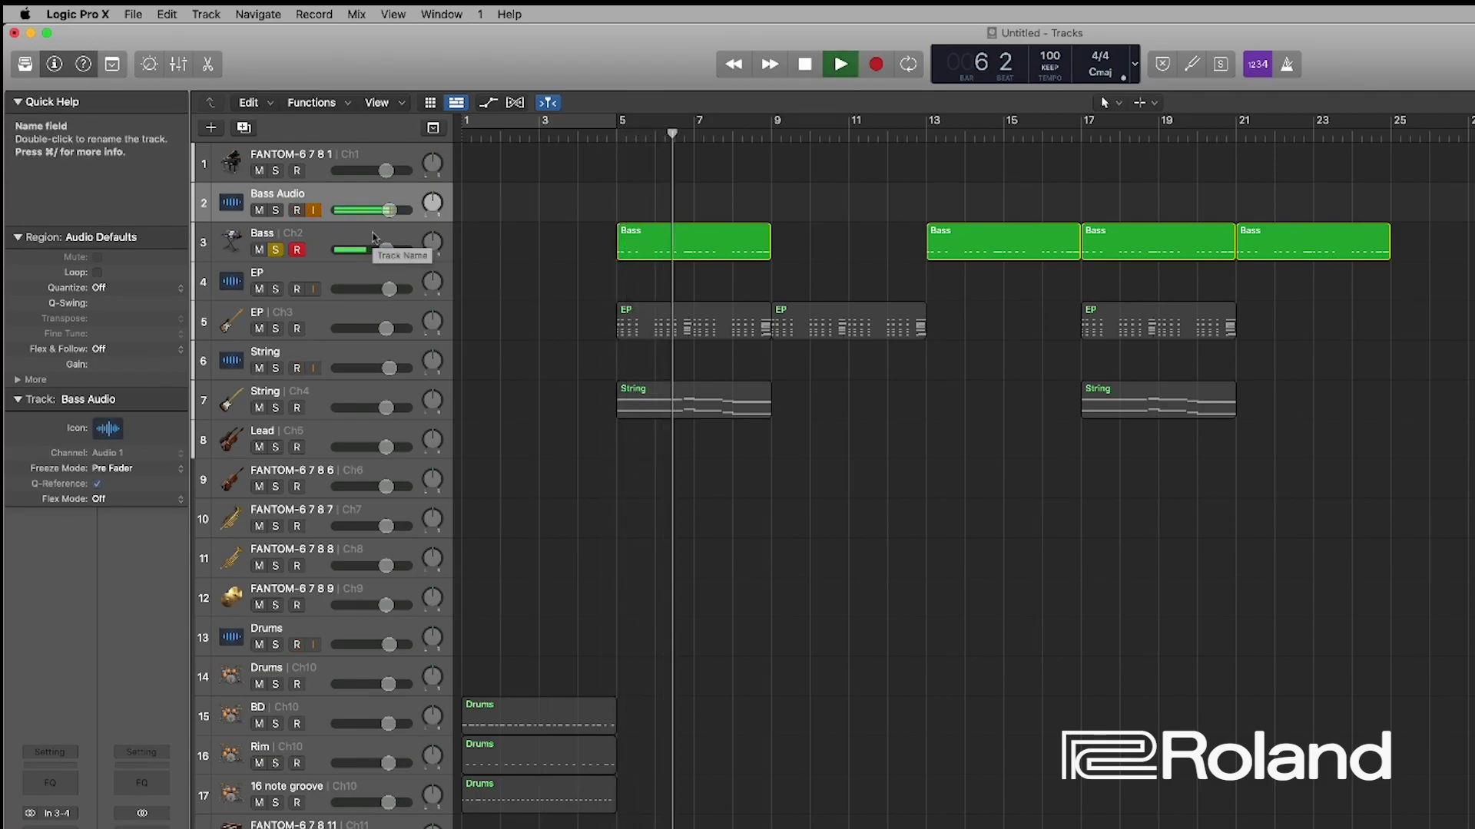
pyautogui.press('space')
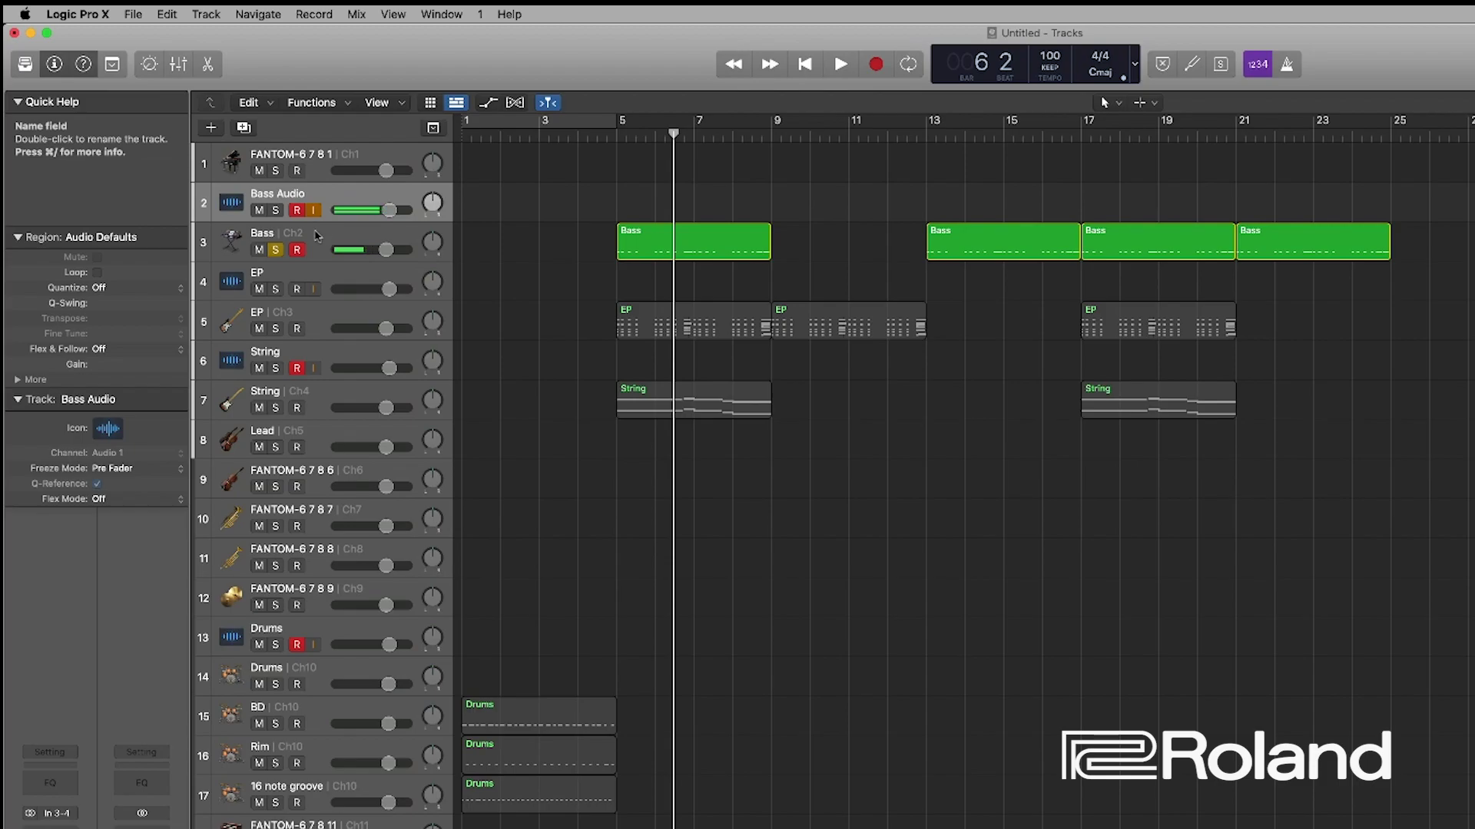
# Set the EP audio track's input to Input 5-6.
pyautogui.click(324, 272)
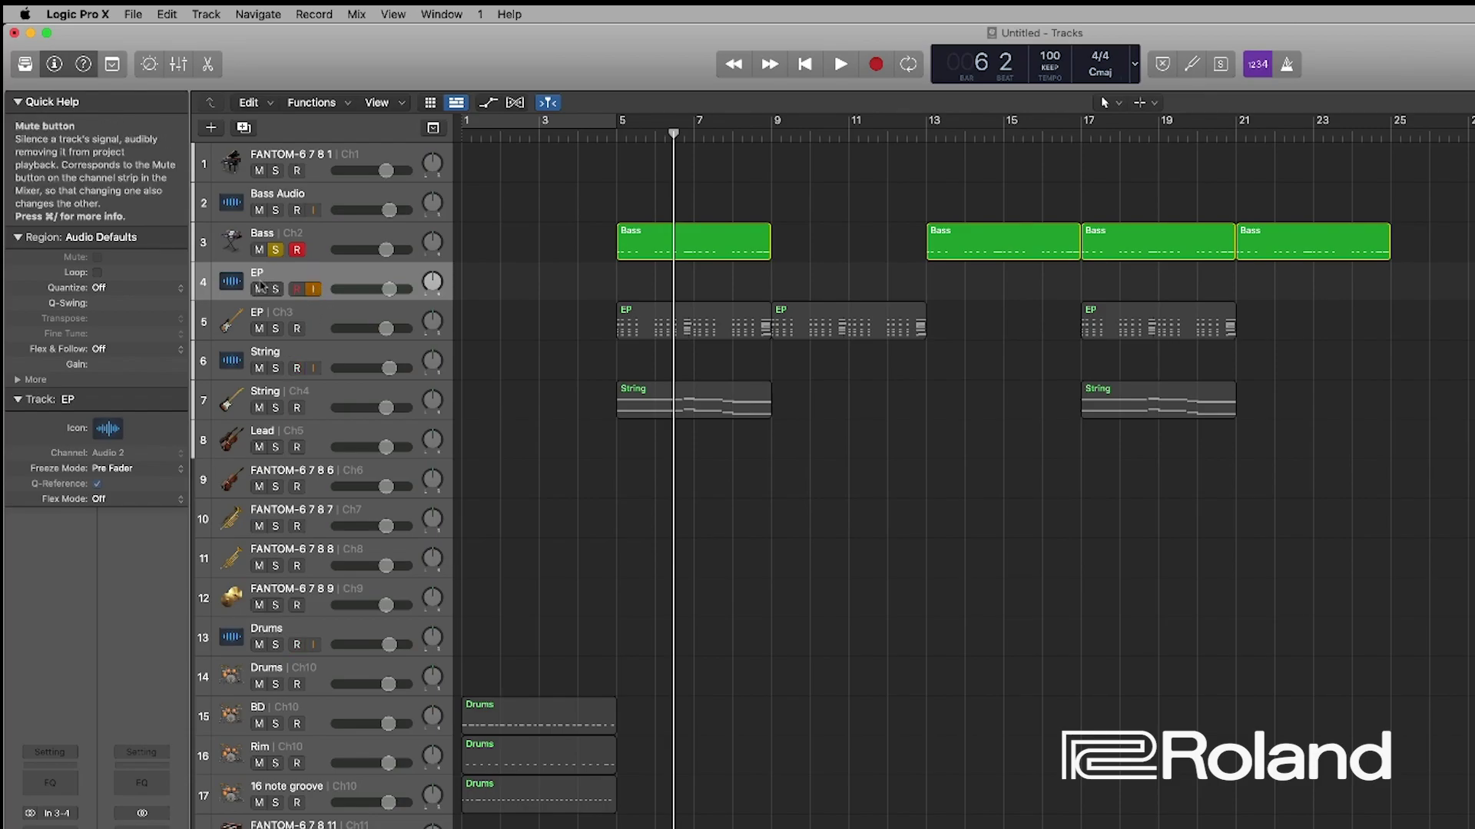
pyautogui.click(67, 812)
pyautogui.moveTo(542, 225)
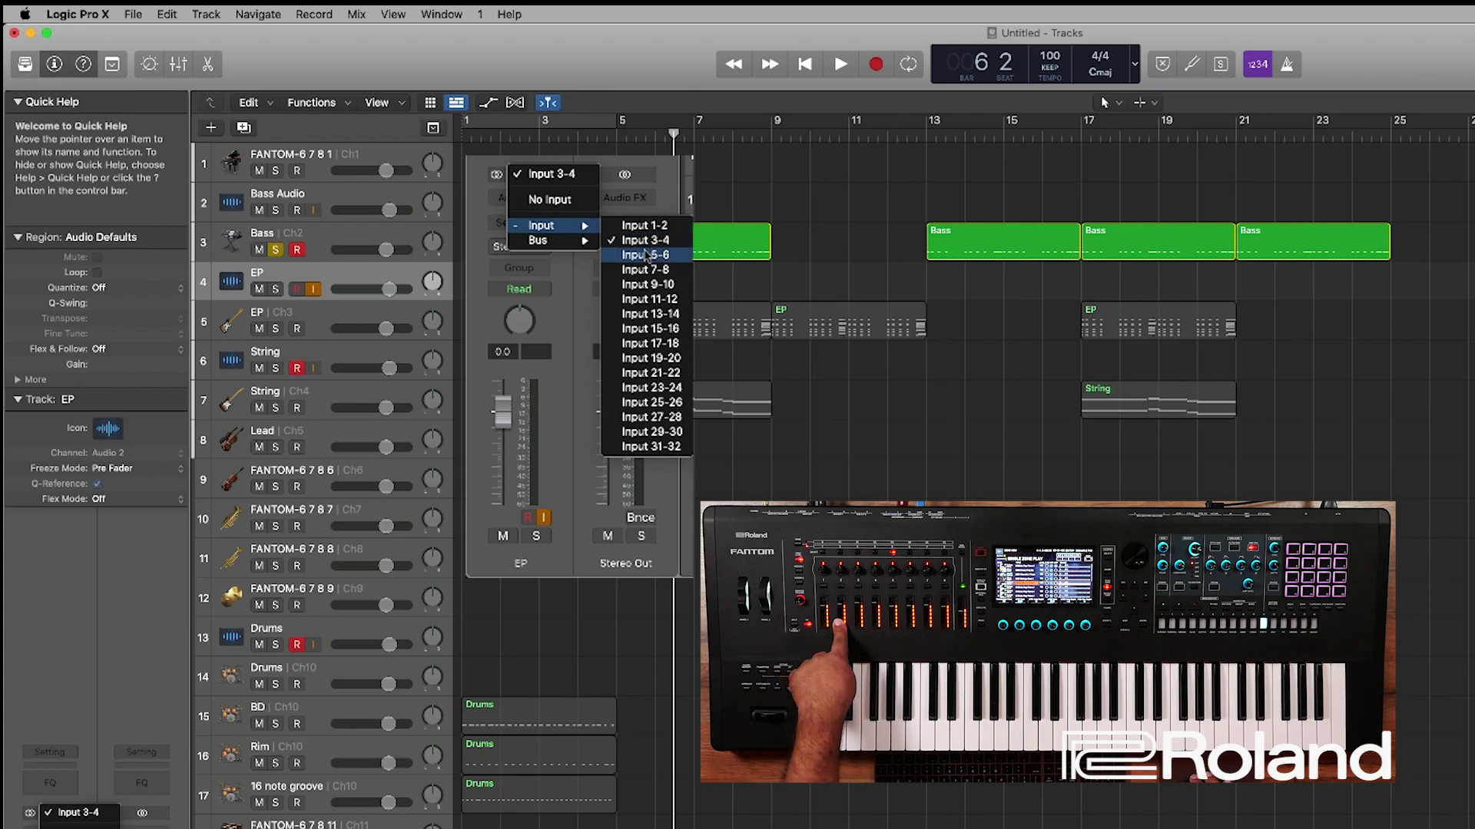
pyautogui.click(643, 255)
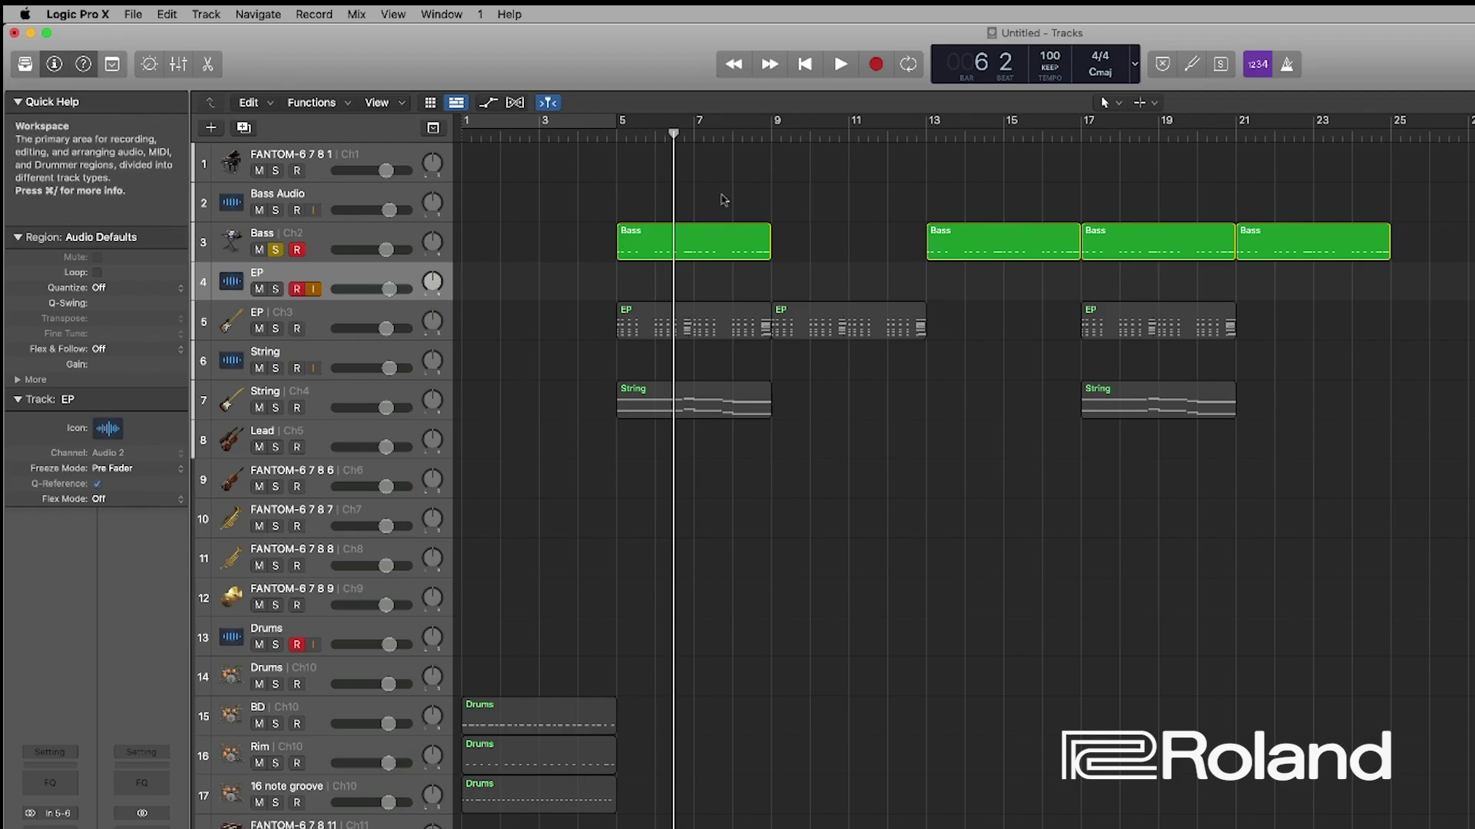
# Move the solo from the Bass MIDI track to the EP MIDI track and audition it.
pyautogui.click(275, 250)
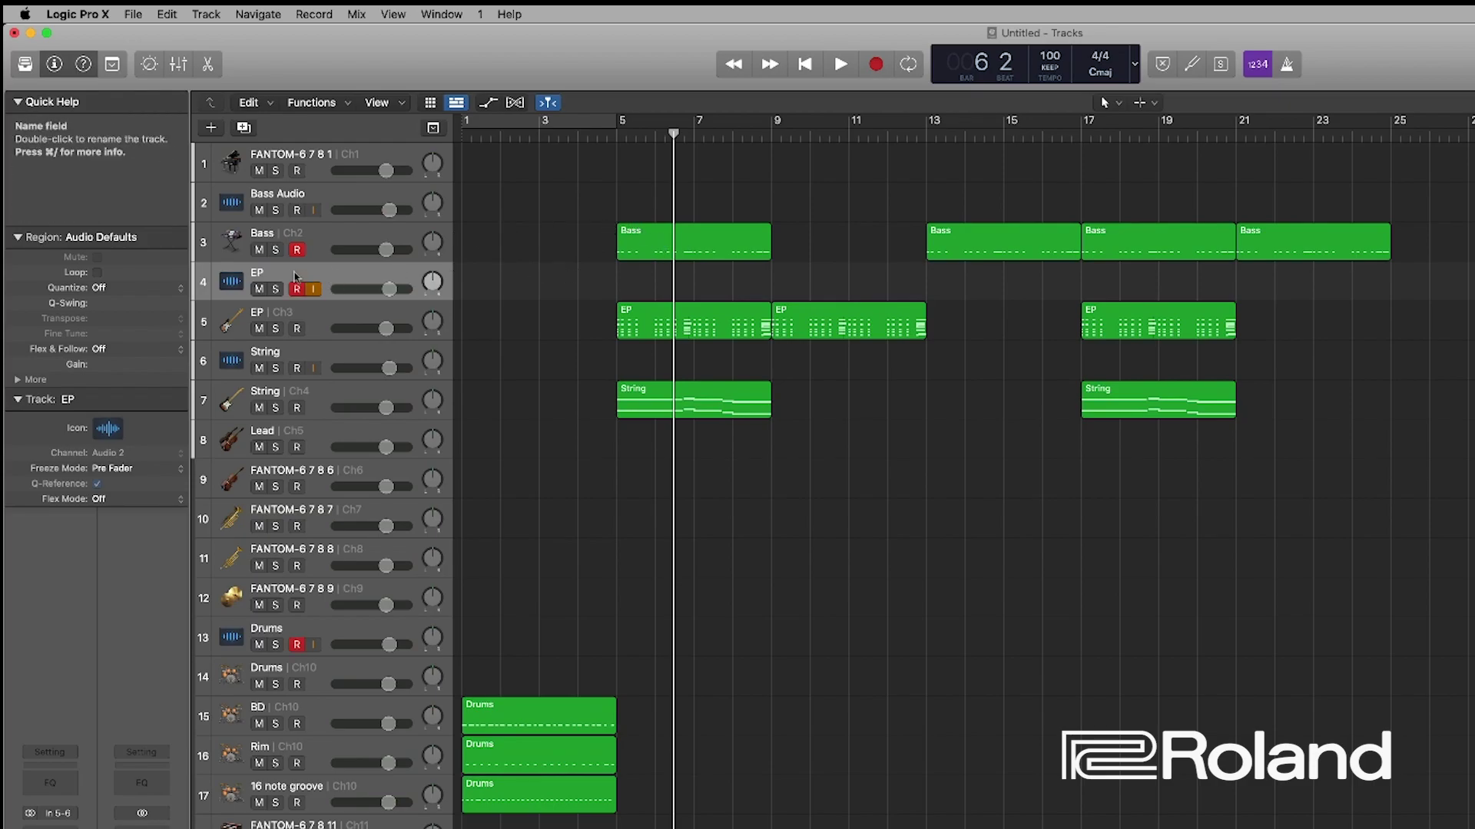
pyautogui.click(276, 328)
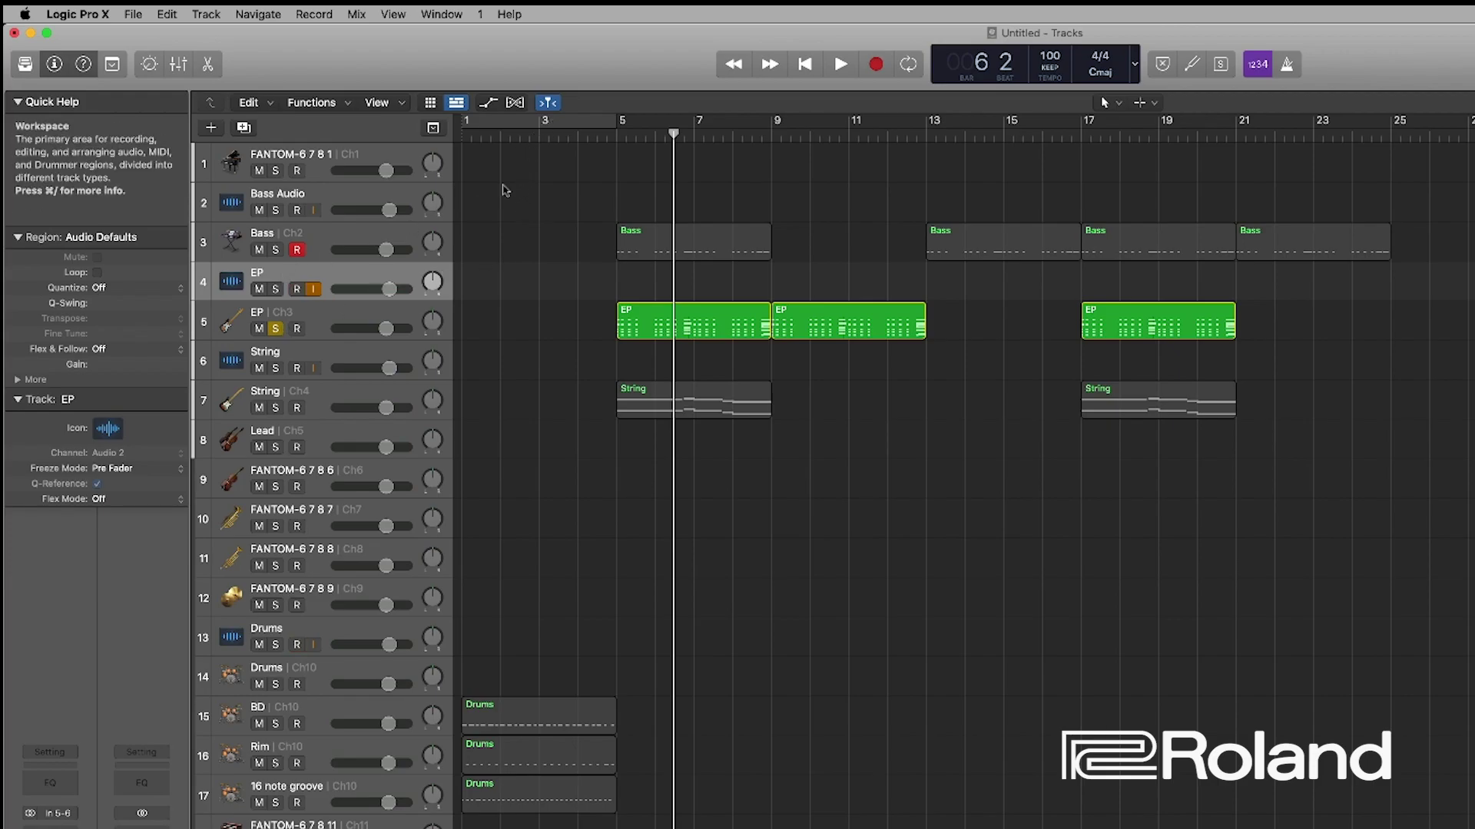
pyautogui.press('space')
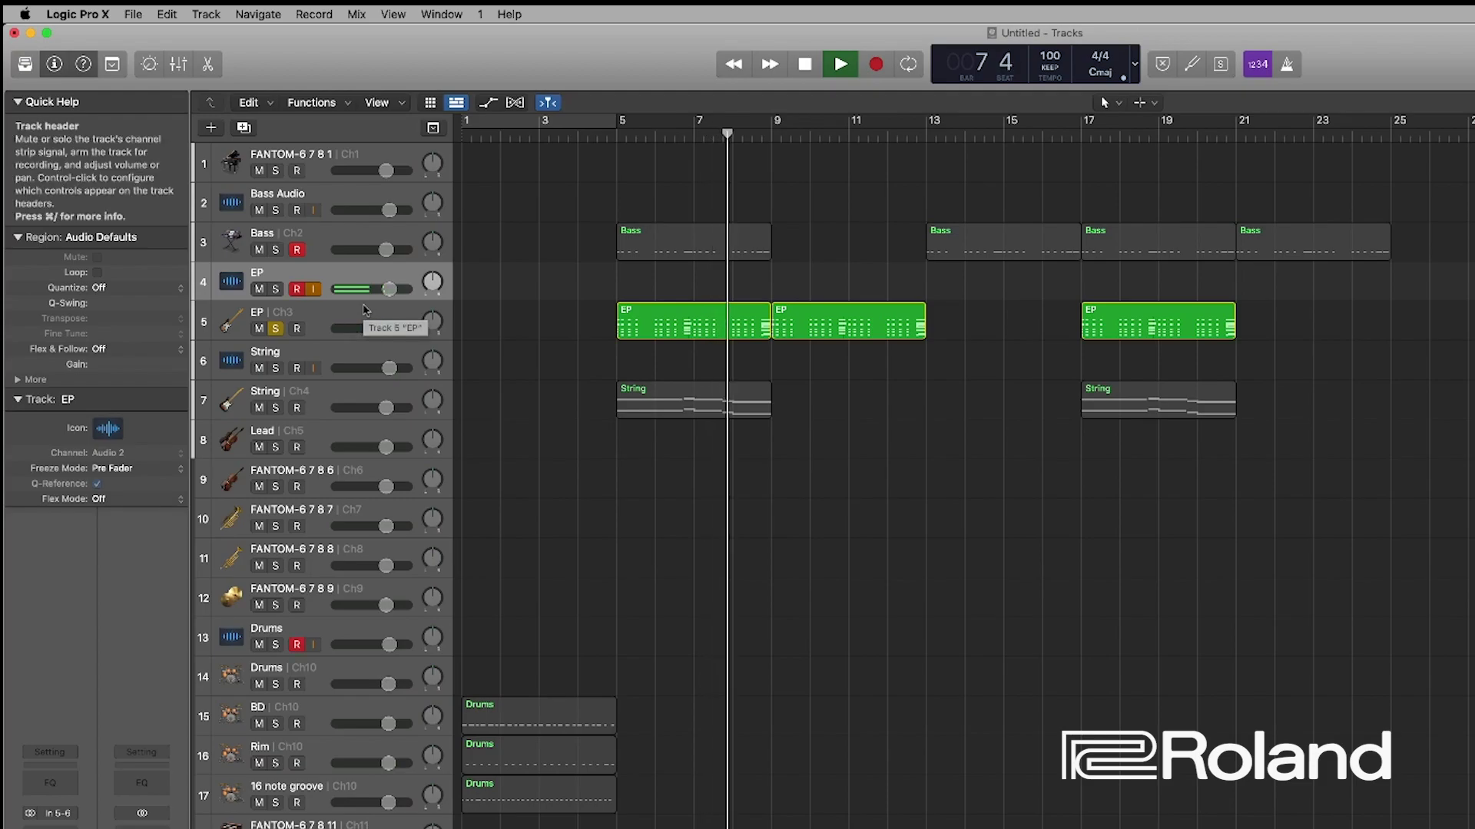
pyautogui.press('space')
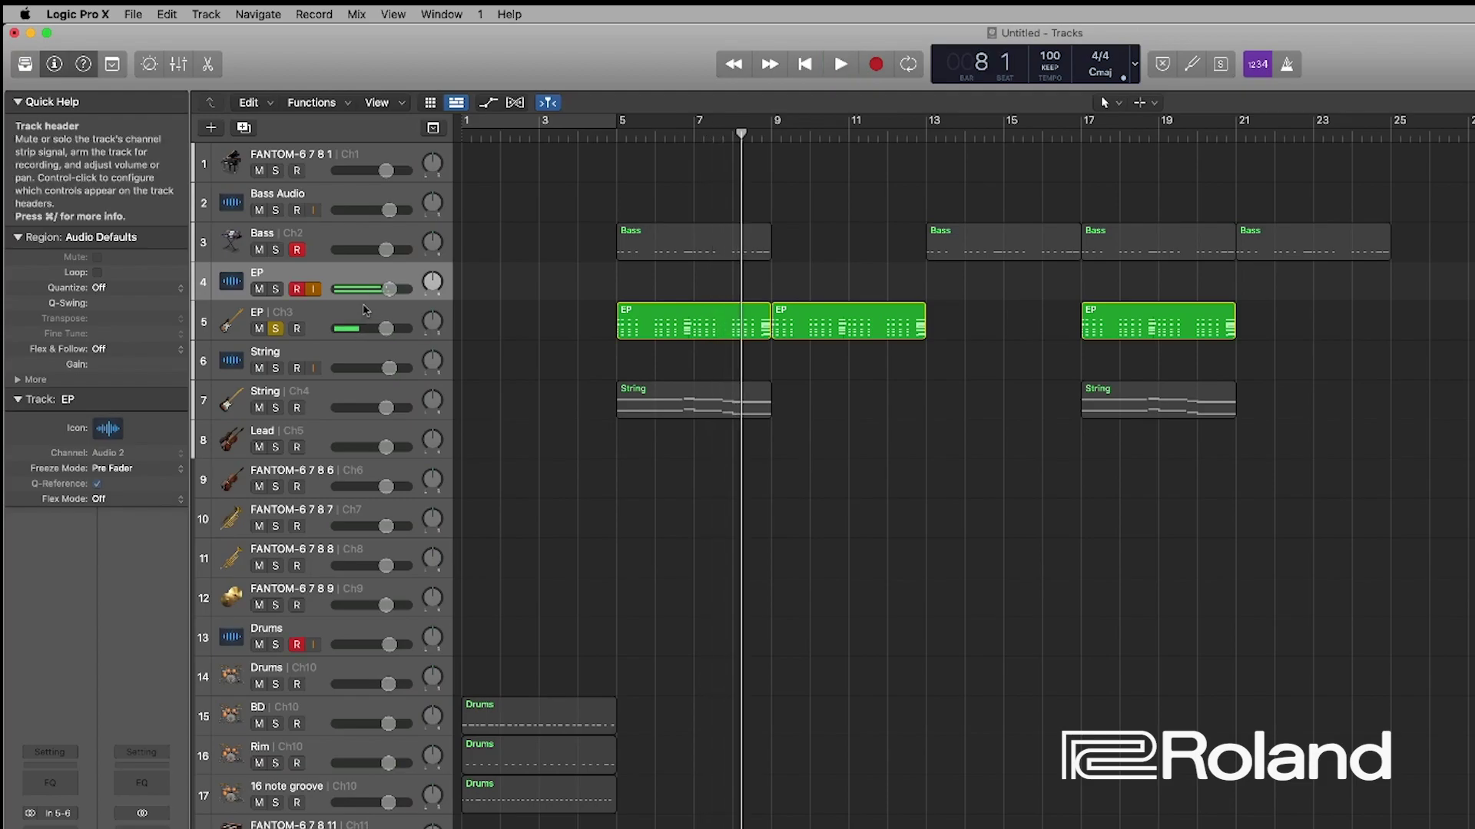
# Unsolo EP and set the String audio track's input to Input 7-8.
pyautogui.click(336, 400)
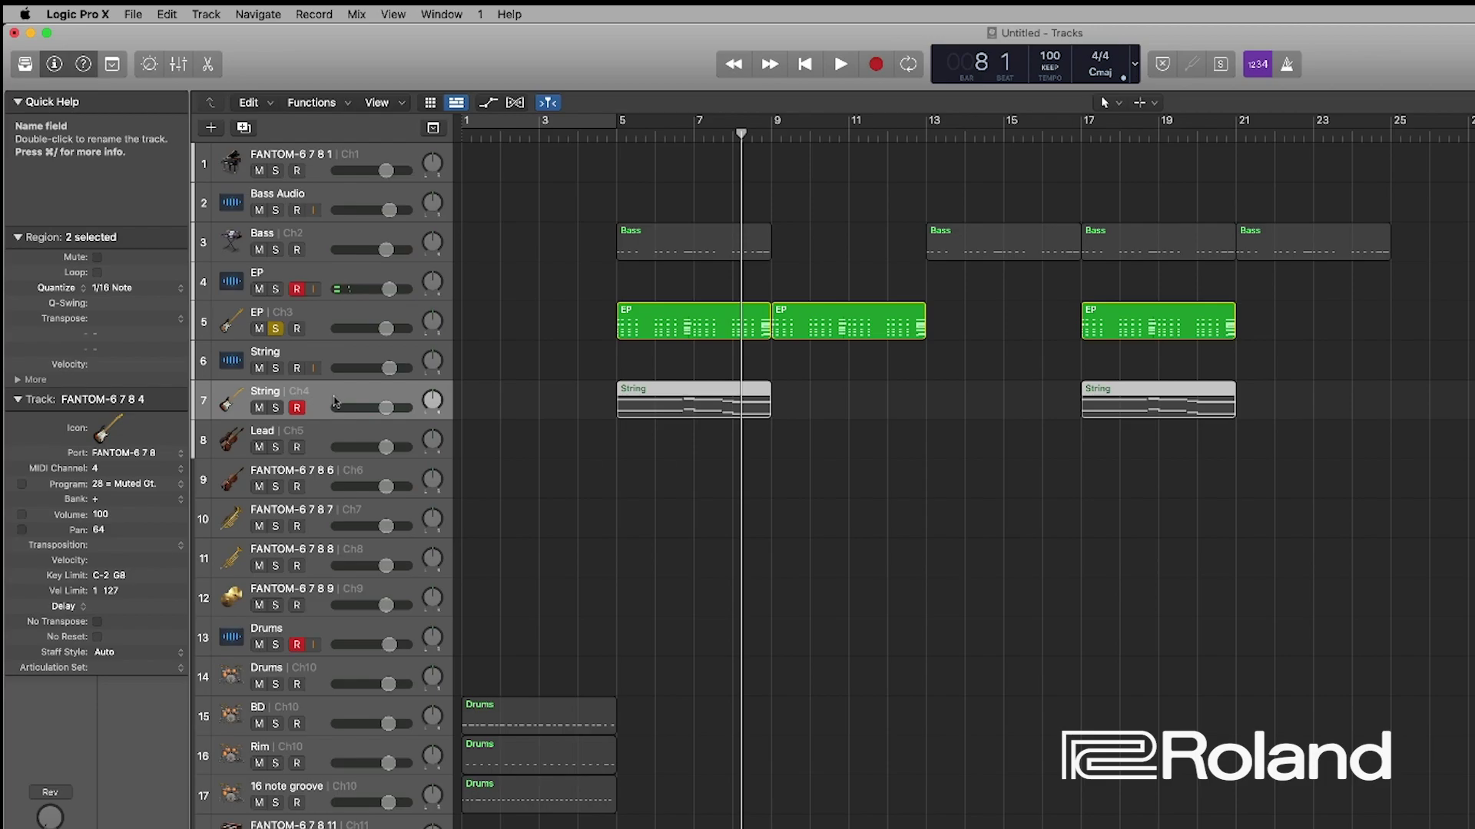
pyautogui.click(276, 328)
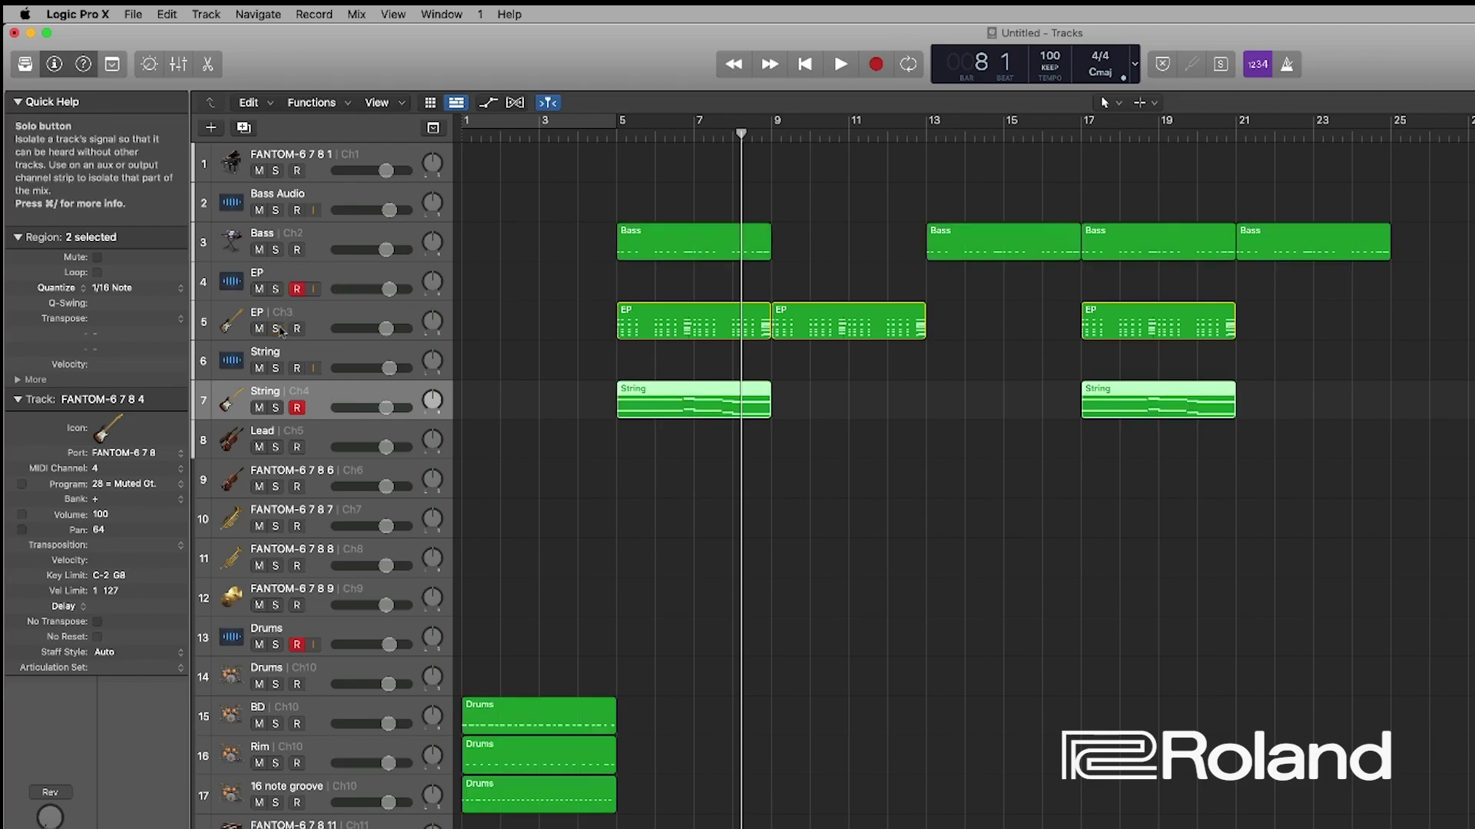
pyautogui.click(313, 351)
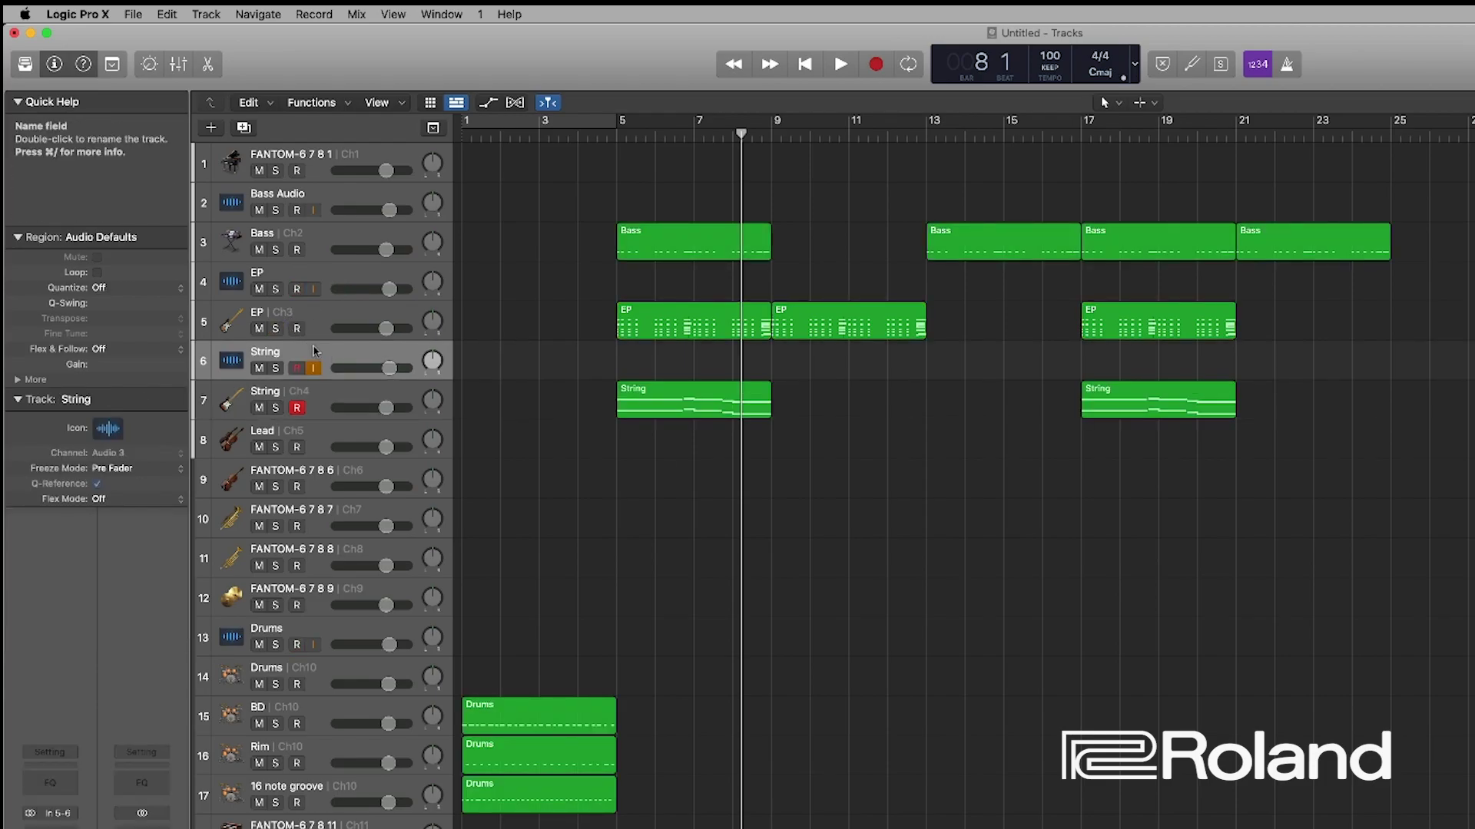
pyautogui.click(58, 813)
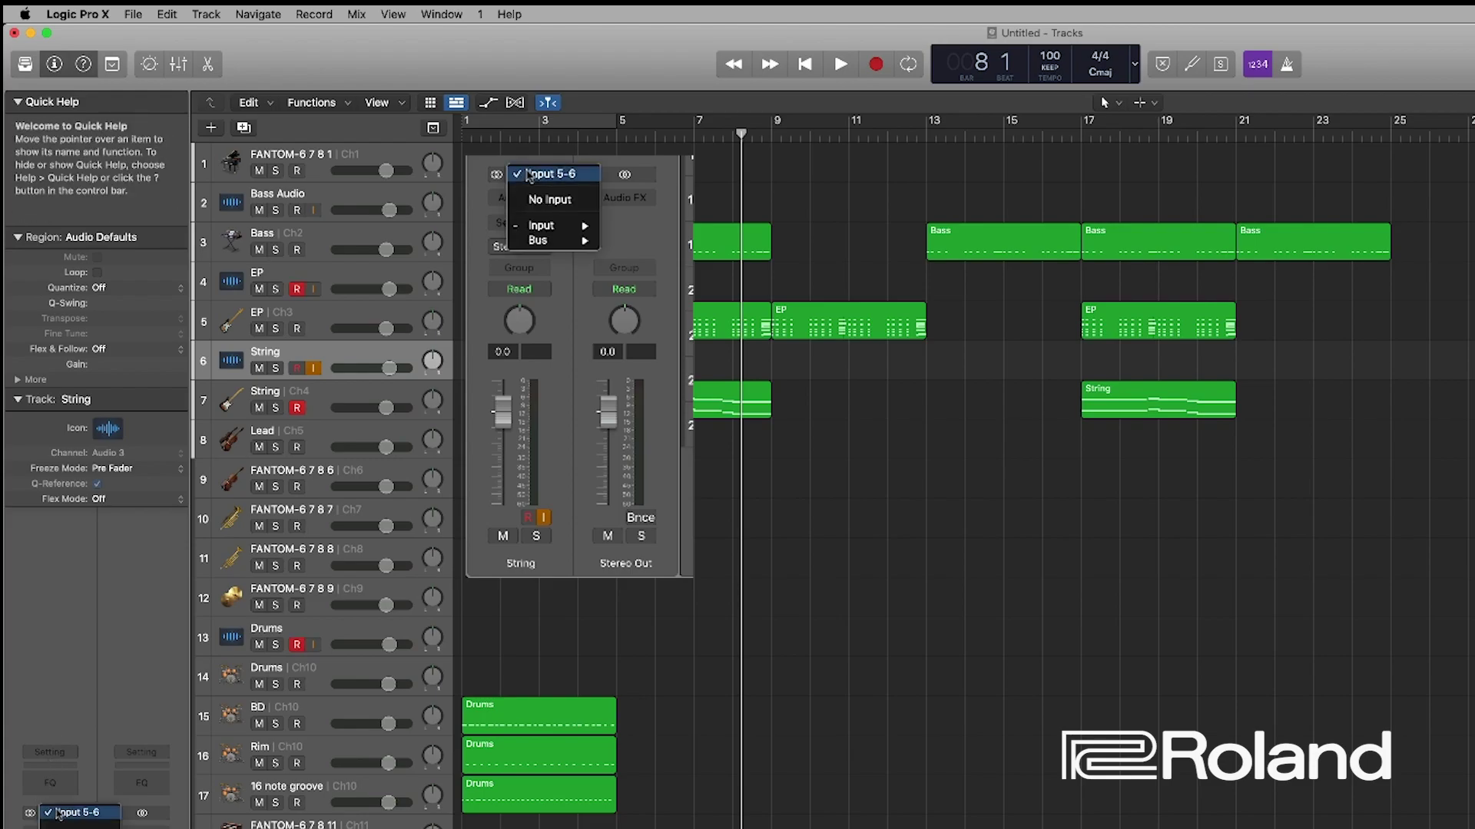
pyautogui.moveTo(545, 229)
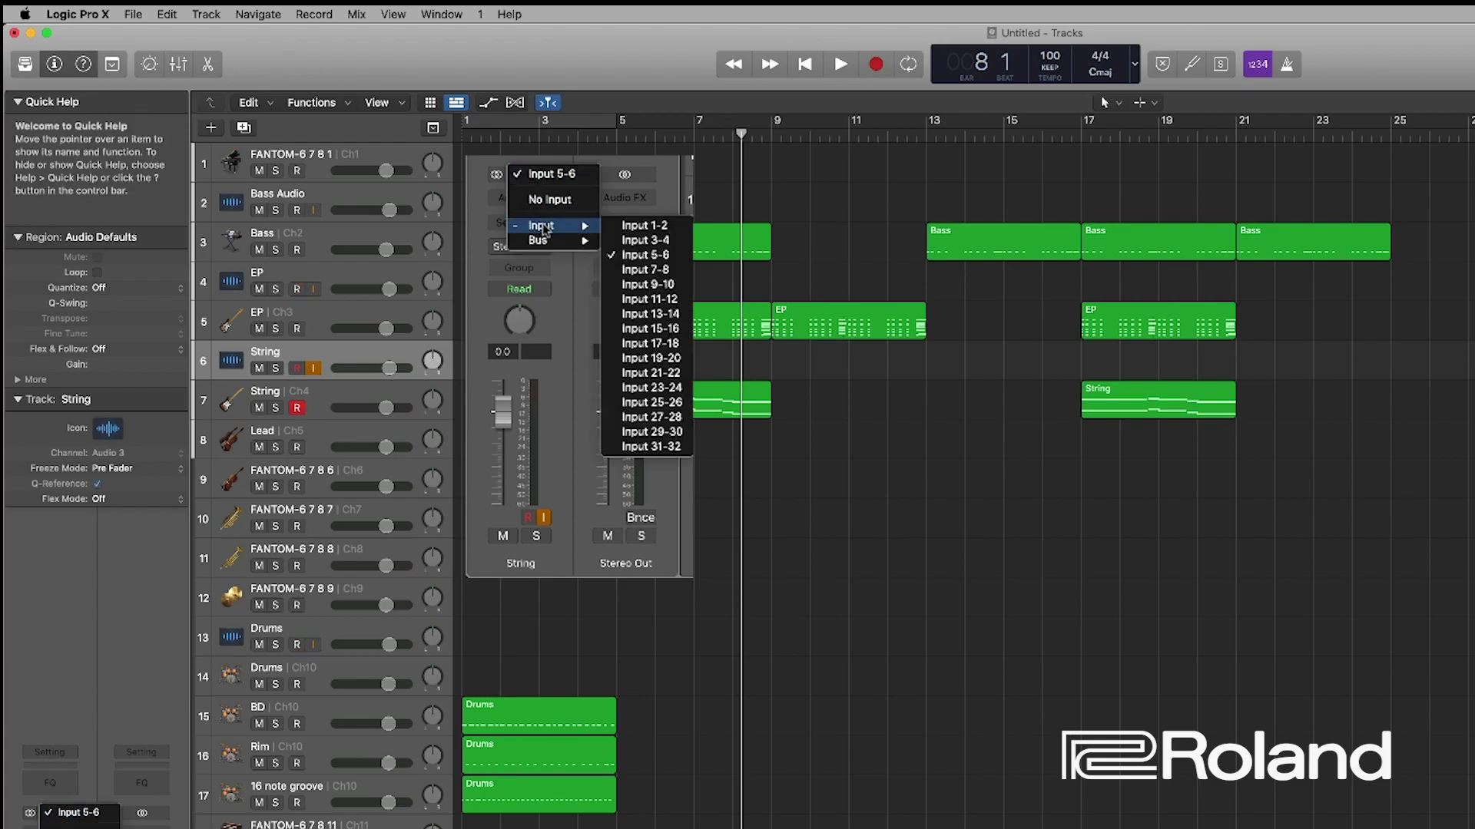
pyautogui.click(631, 270)
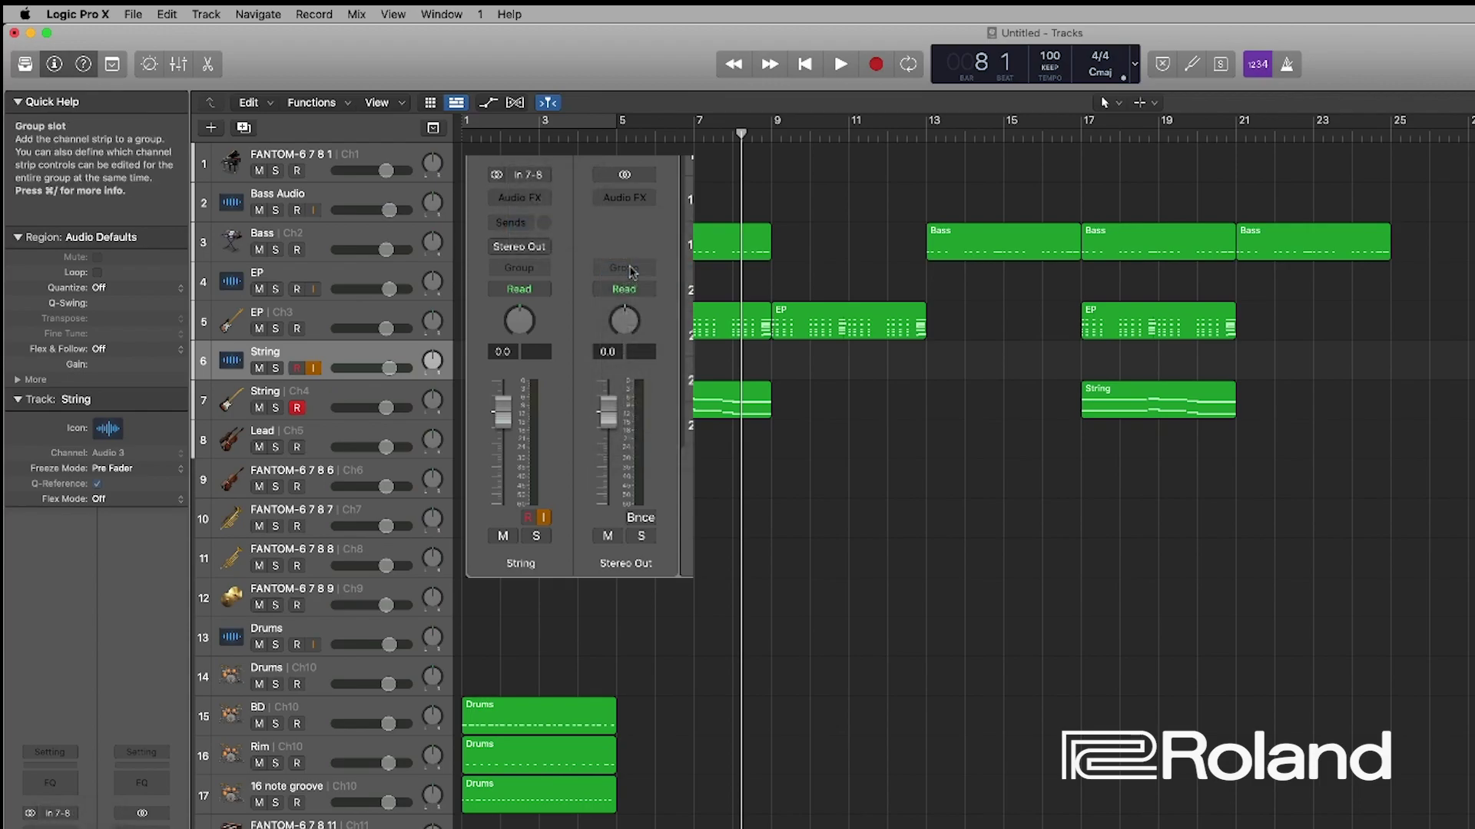
# Set the Drums audio track's input to Input 19-20.
pyautogui.click(303, 631)
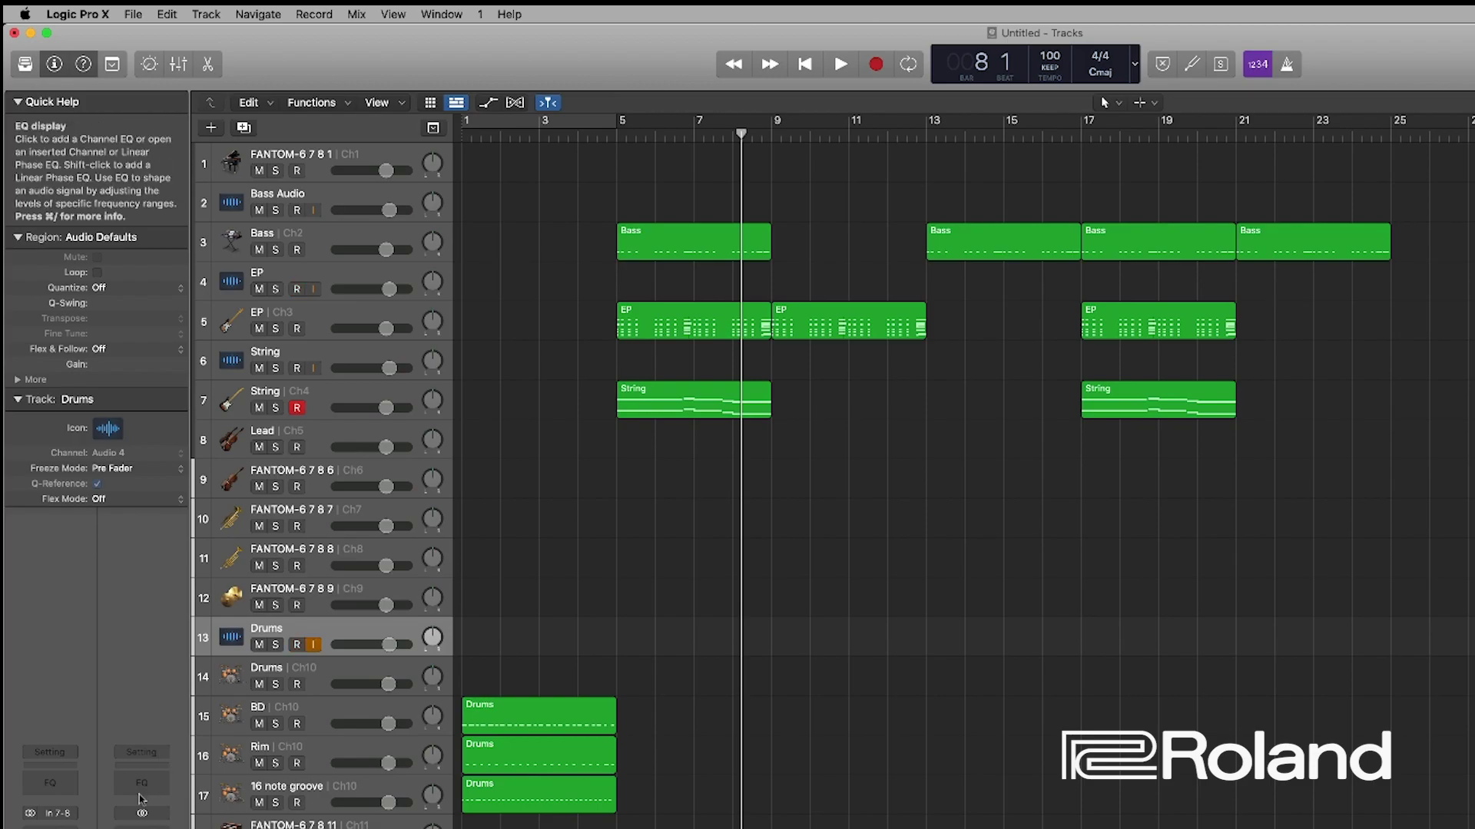
pyautogui.click(55, 814)
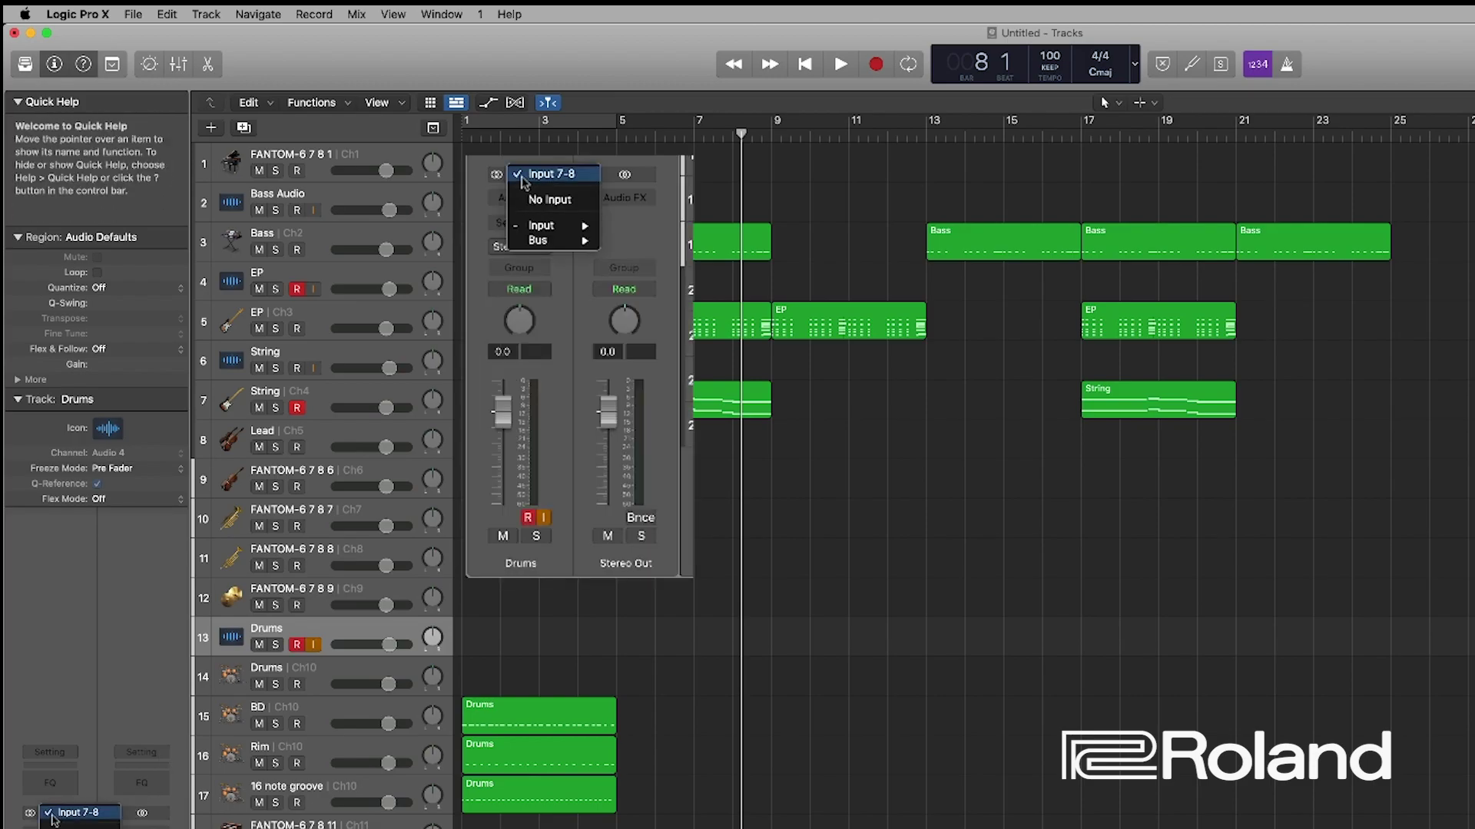
pyautogui.moveTo(536, 228)
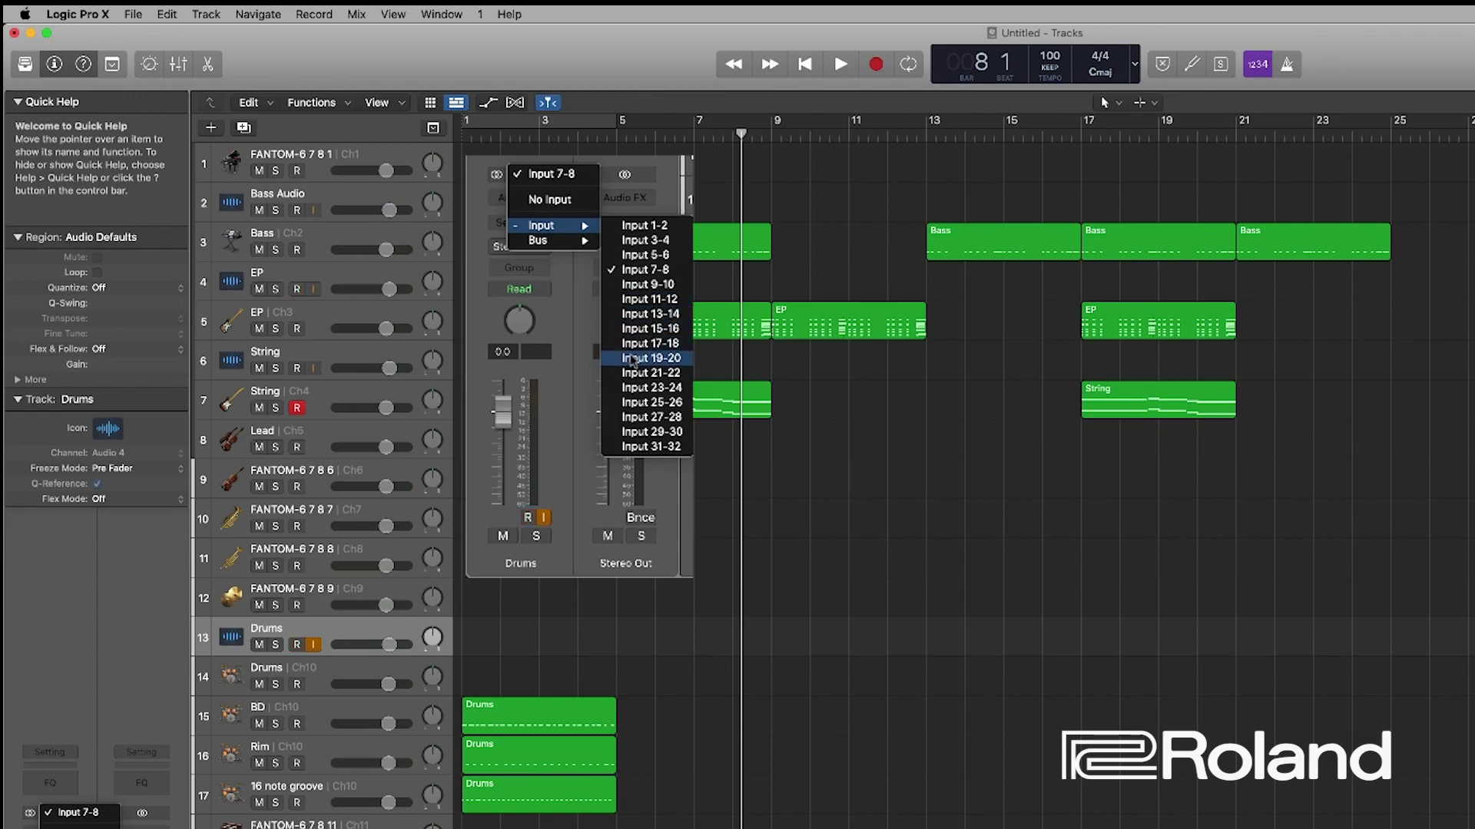
pyautogui.press('Escape')
pyautogui.click(298, 645)
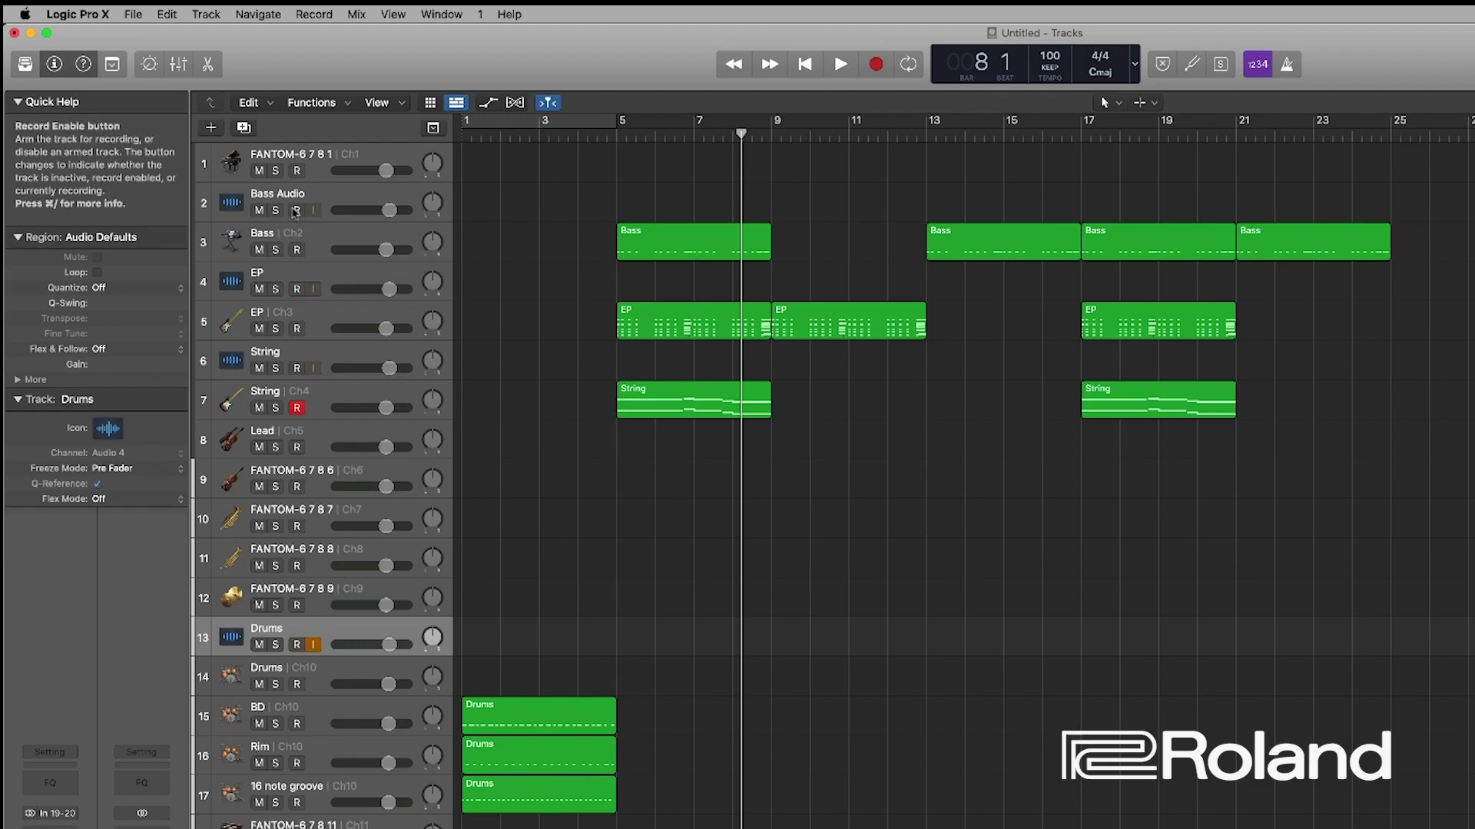
pyautogui.click(406, 159)
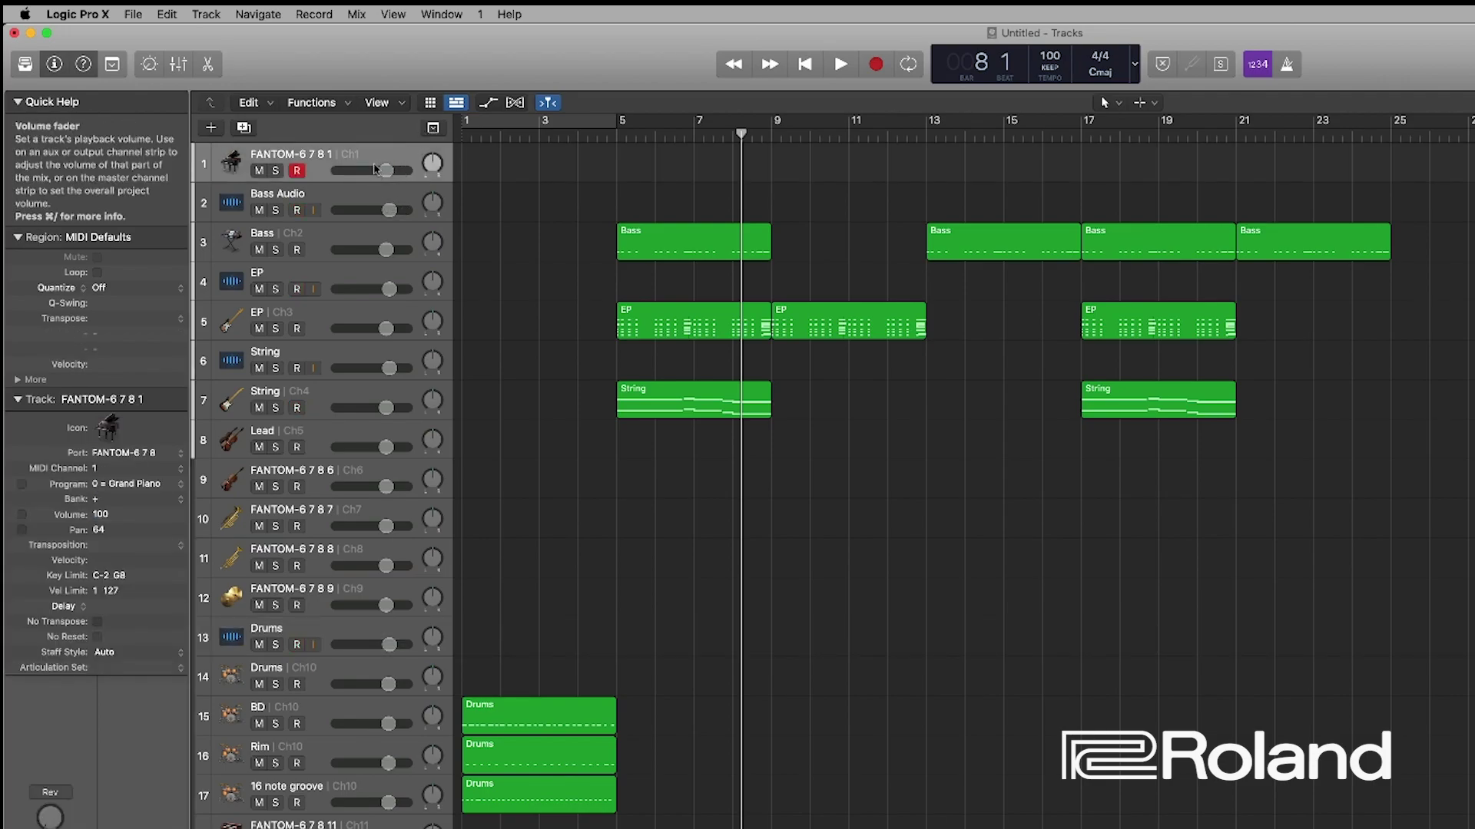
# Delete the empty FANTOM-6 7 8 MIDI tracks, leaving 12 tracks ending with 16 note groove.
pyautogui.press('super+BackSpace')
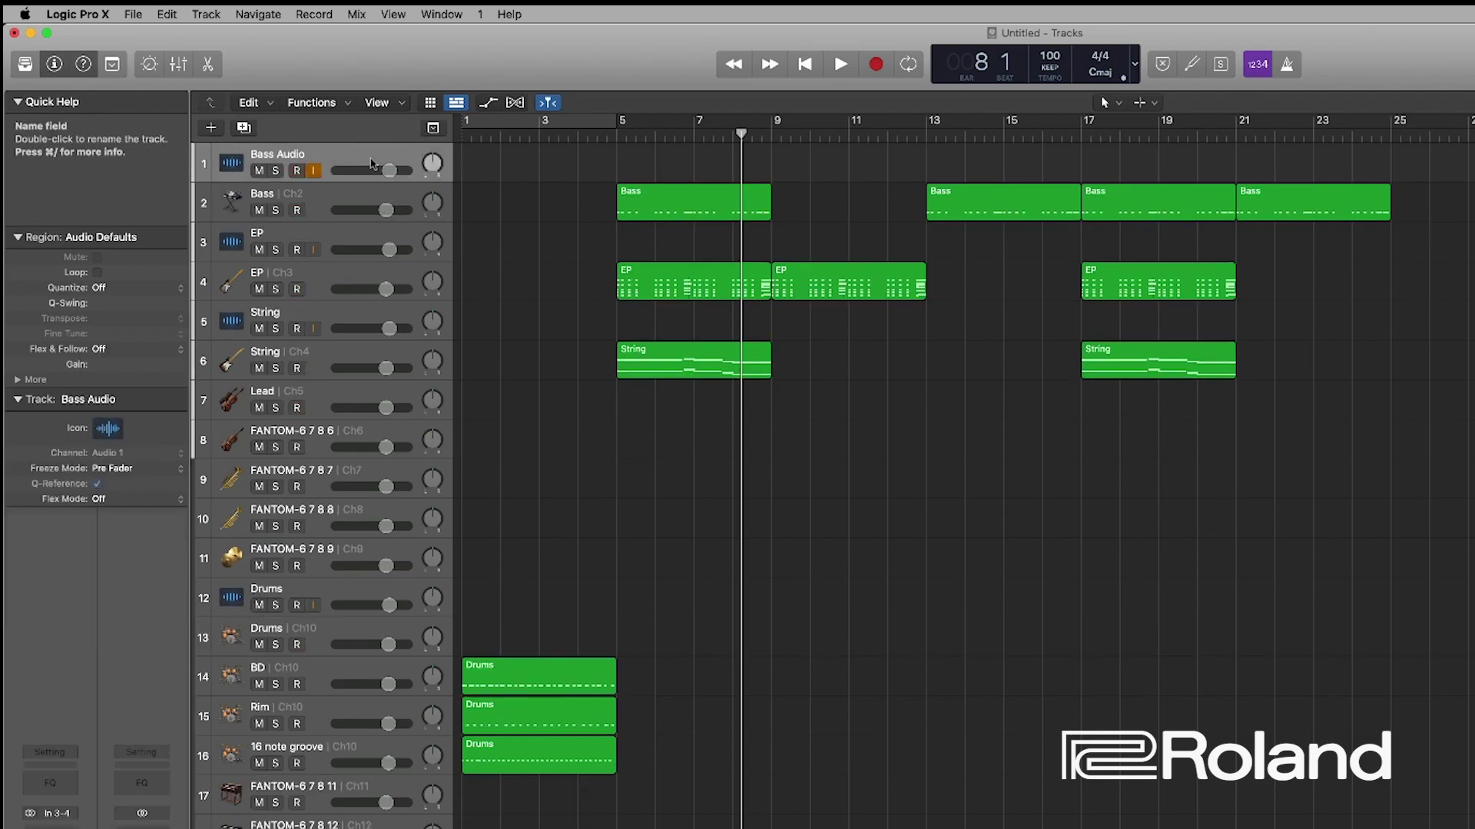
pyautogui.click(357, 397)
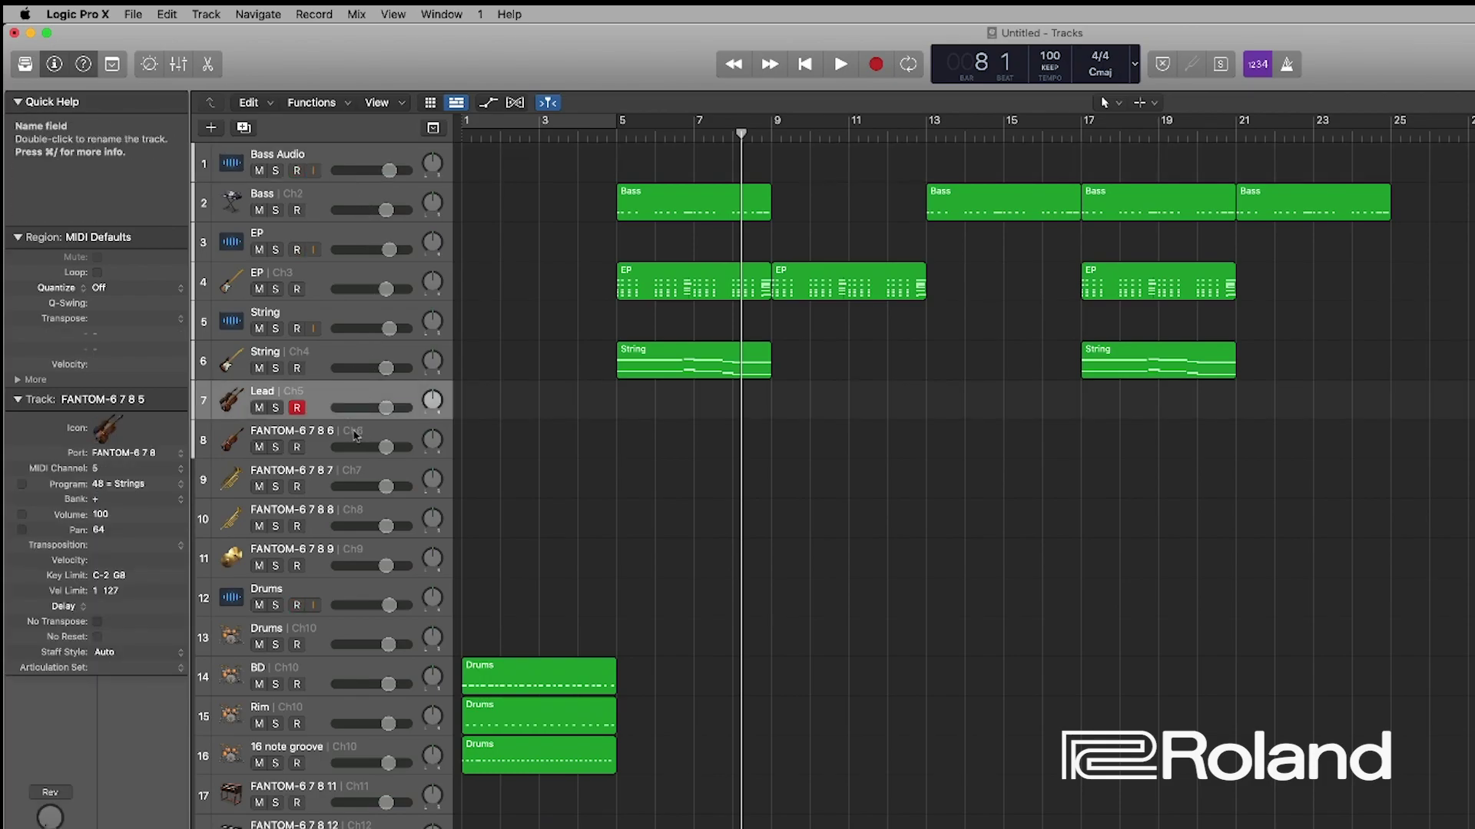
pyautogui.click(377, 438)
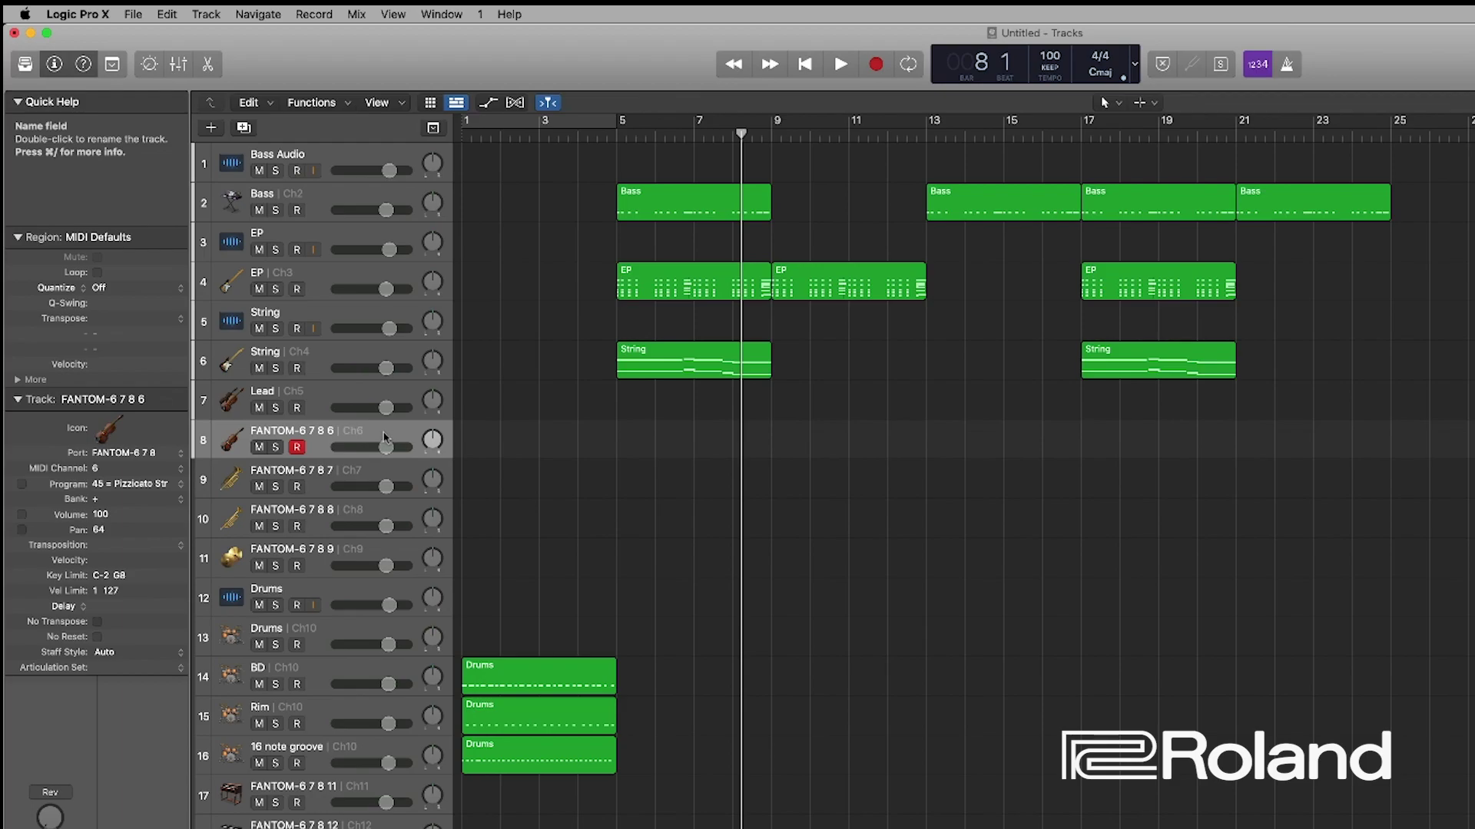
pyautogui.press('super+BackSpace')
pyautogui.press('super+BackSpace')
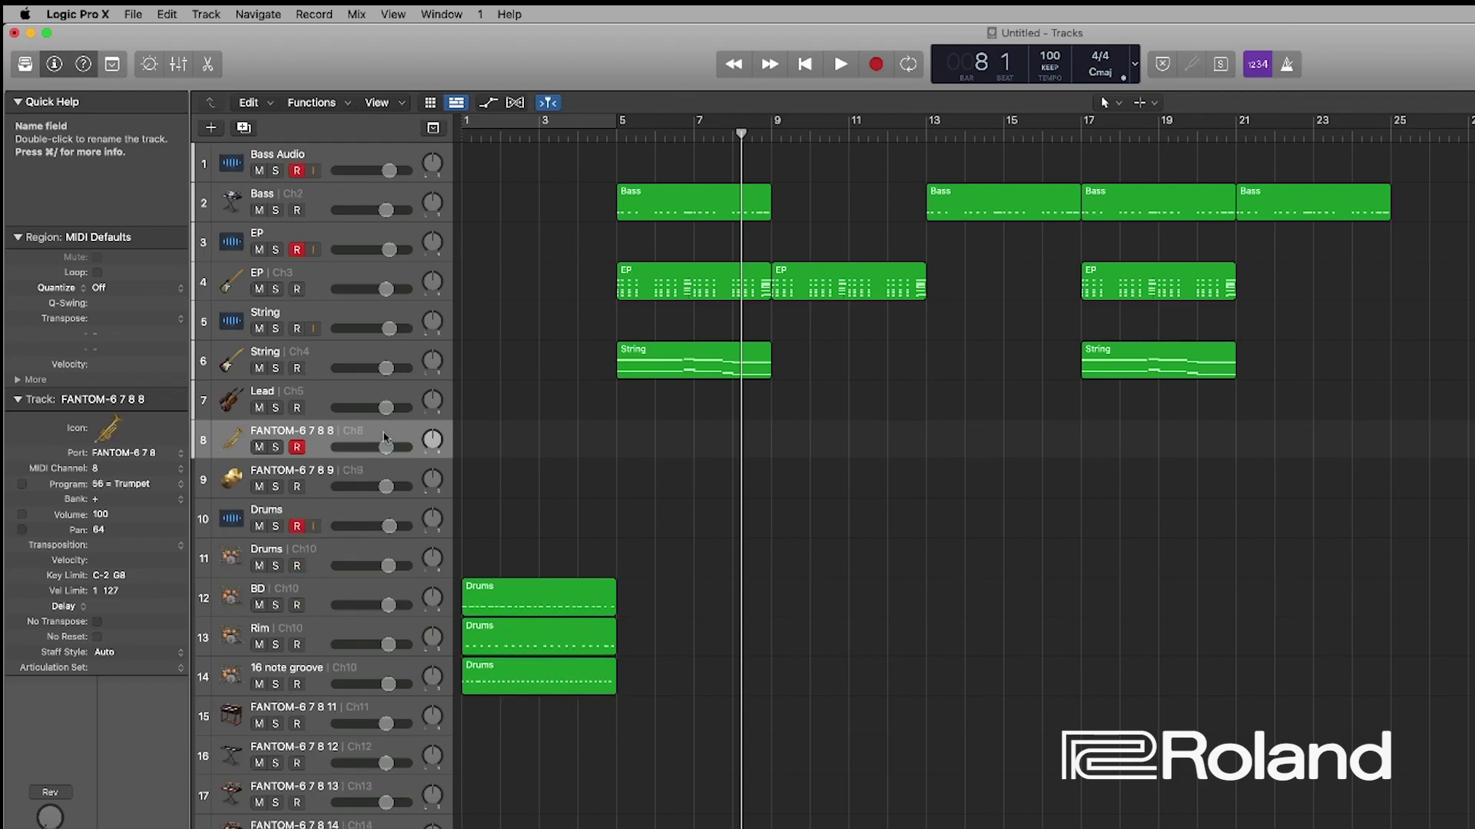
pyautogui.press('super+BackSpace')
pyautogui.press('super+BackSpace')
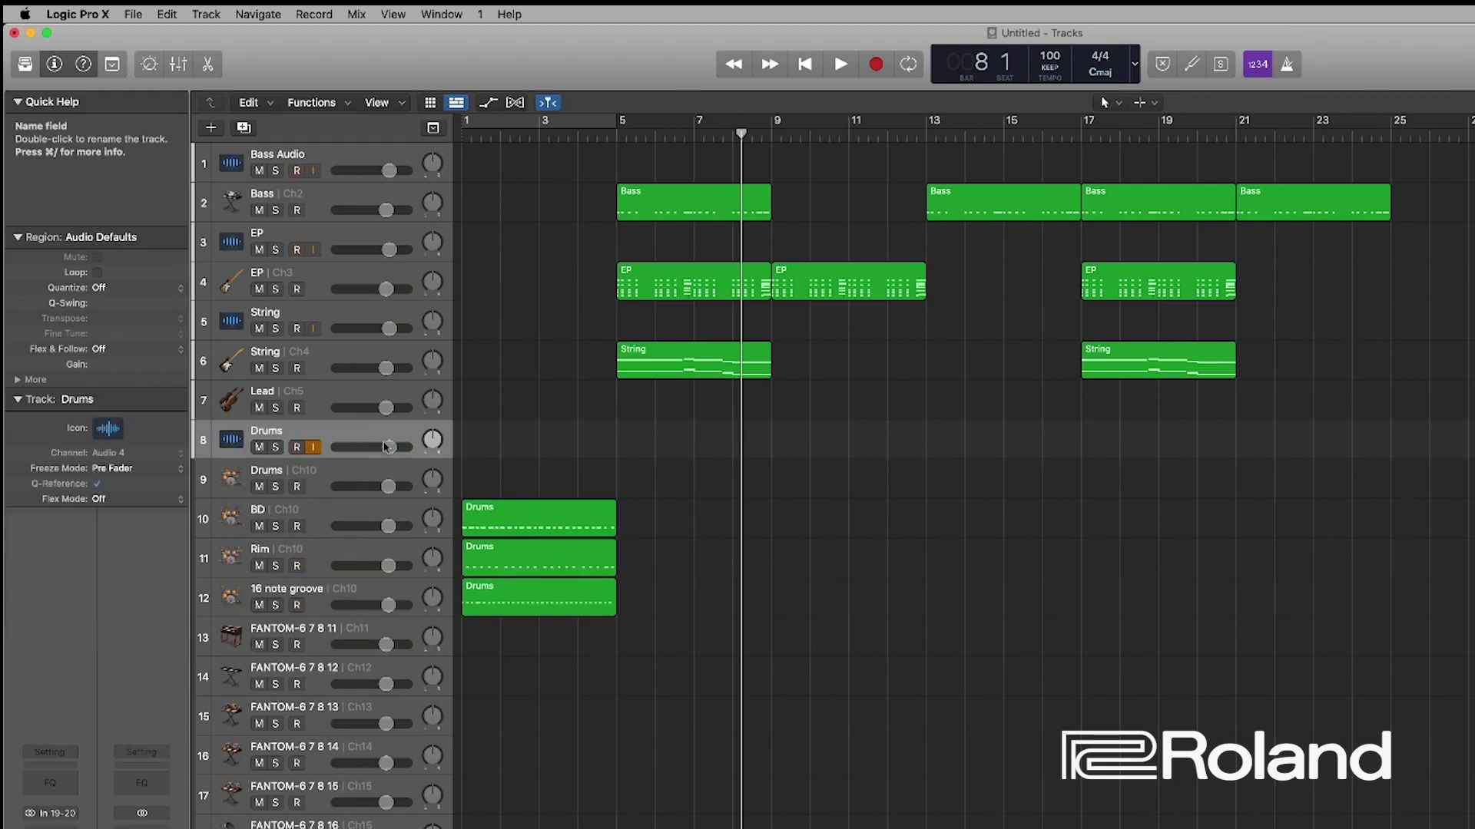
pyautogui.click(398, 635)
pyautogui.press('super+BackSpace')
pyautogui.press('super+BackSpace')
pyautogui.press('super+BackSpace')
pyautogui.press('super+BackSpace')
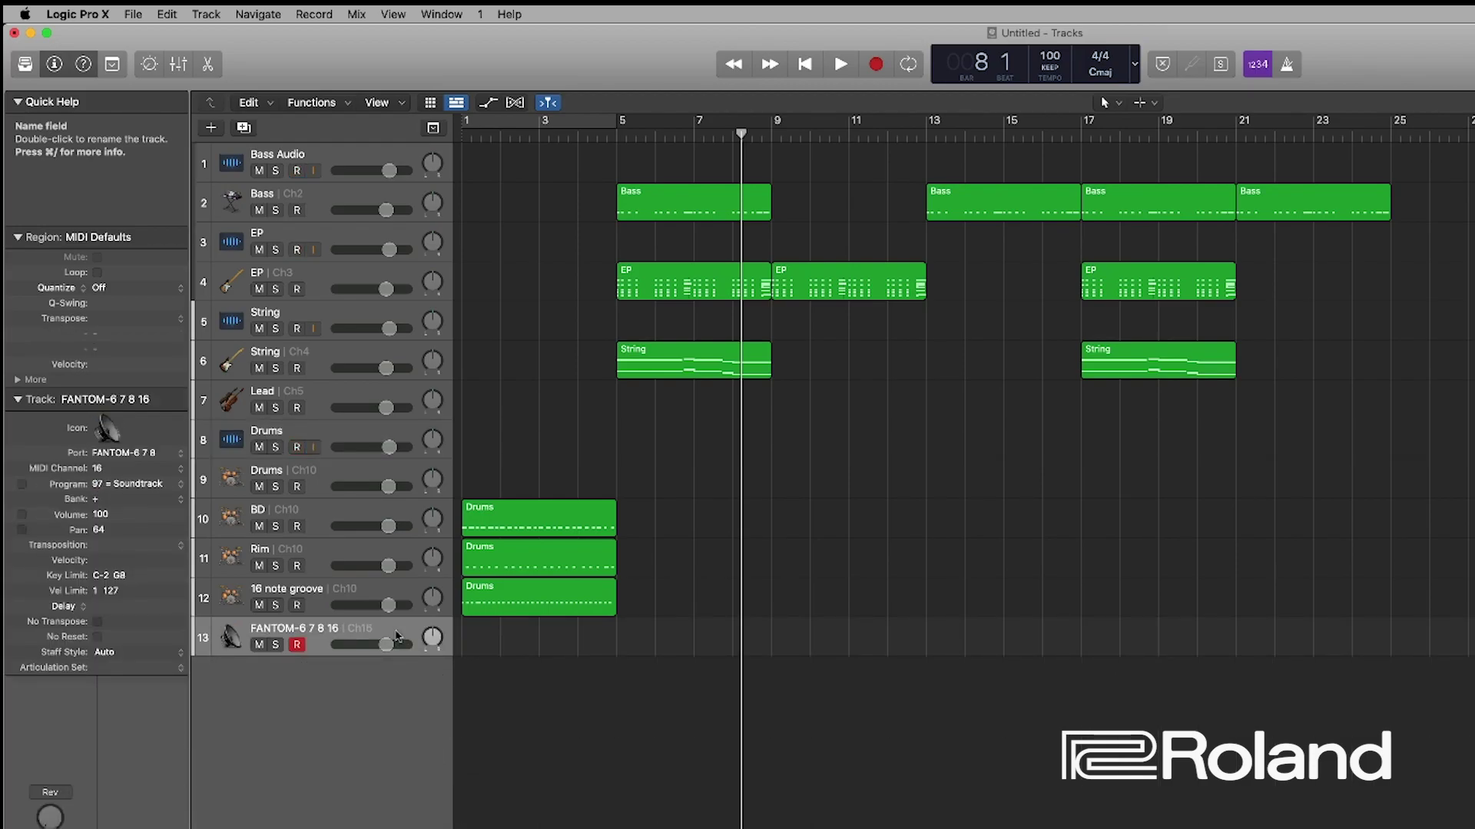
pyautogui.press('super+BackSpace')
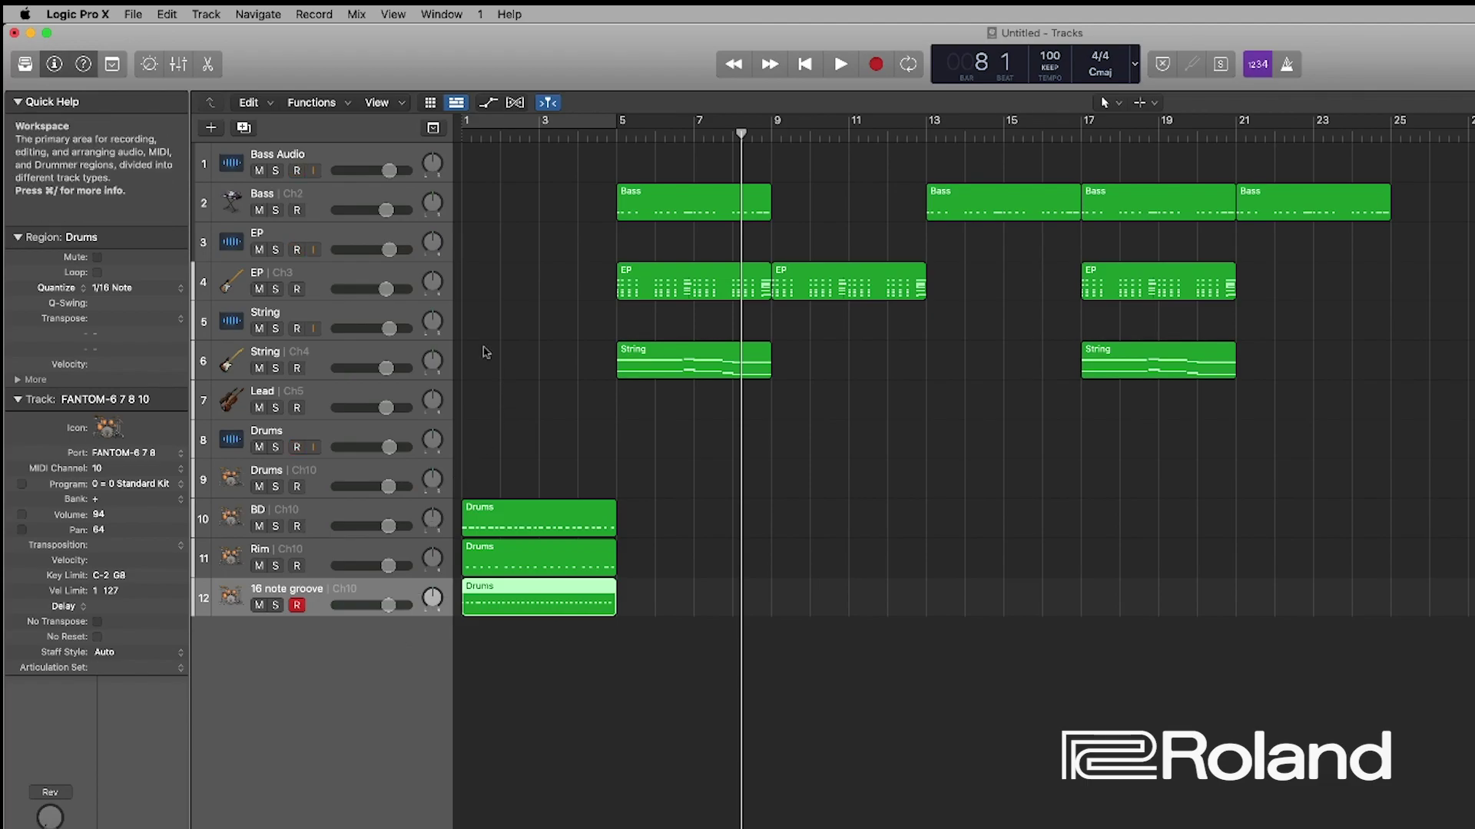
# Record-enable the Bass Audio, EP, String and Drums audio tracks.
pyautogui.click(298, 170)
pyautogui.click(297, 171)
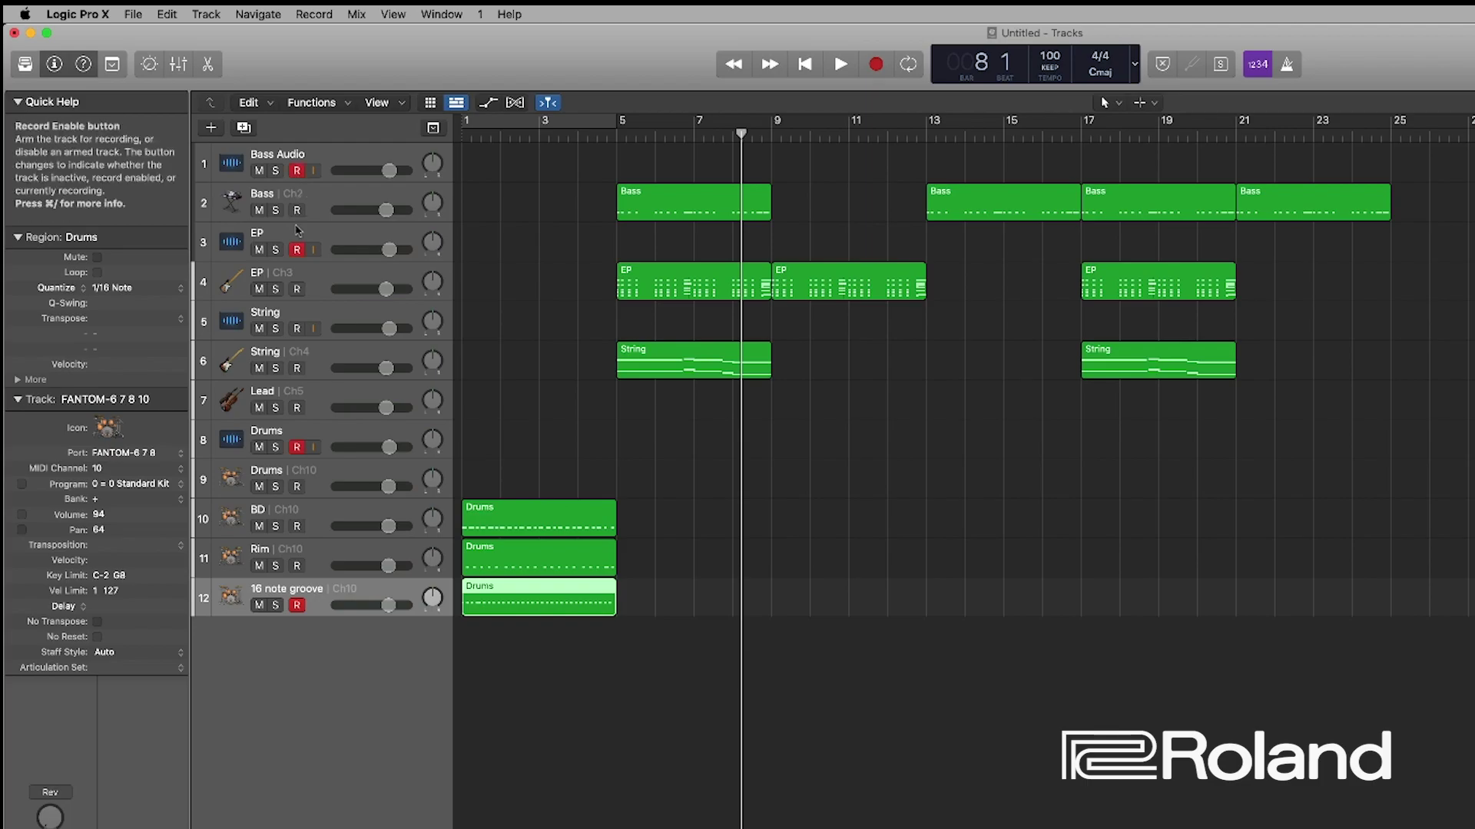
pyautogui.click(296, 251)
pyautogui.click(297, 329)
pyautogui.click(296, 328)
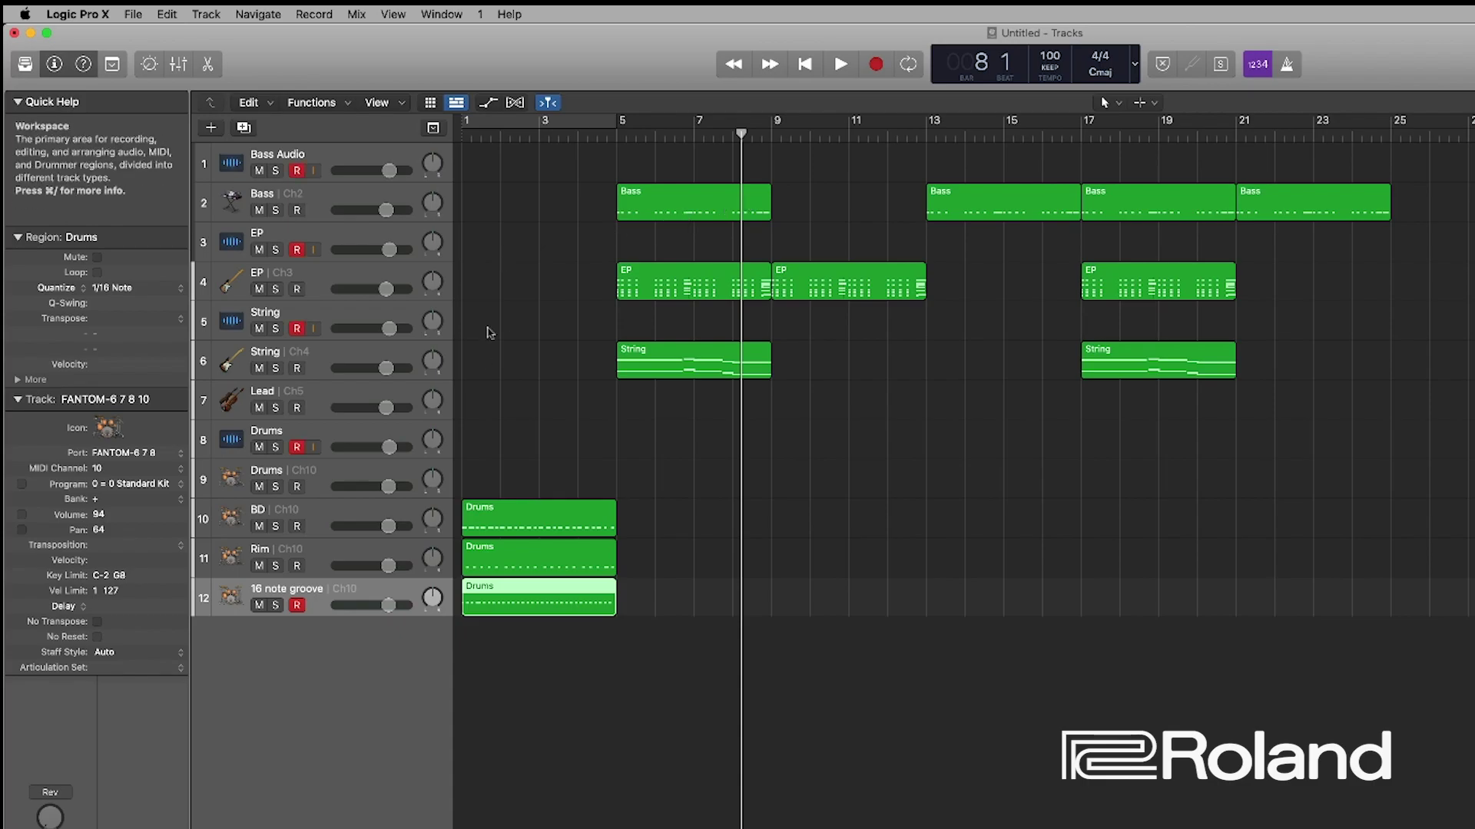
# Record the Fantom's output from bar 1 to about bar 7.
pyautogui.press('Return')
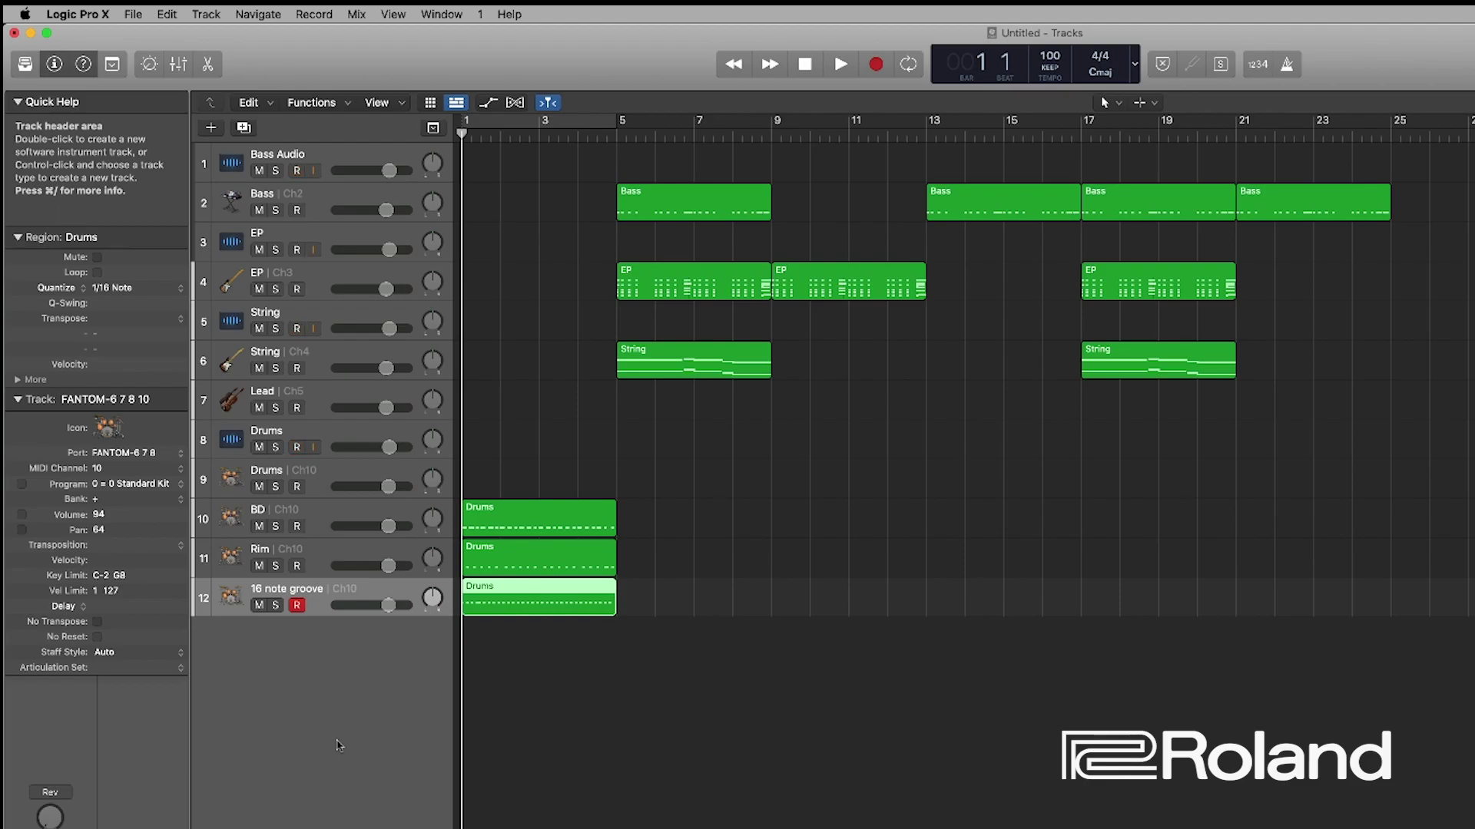
pyautogui.press('r')
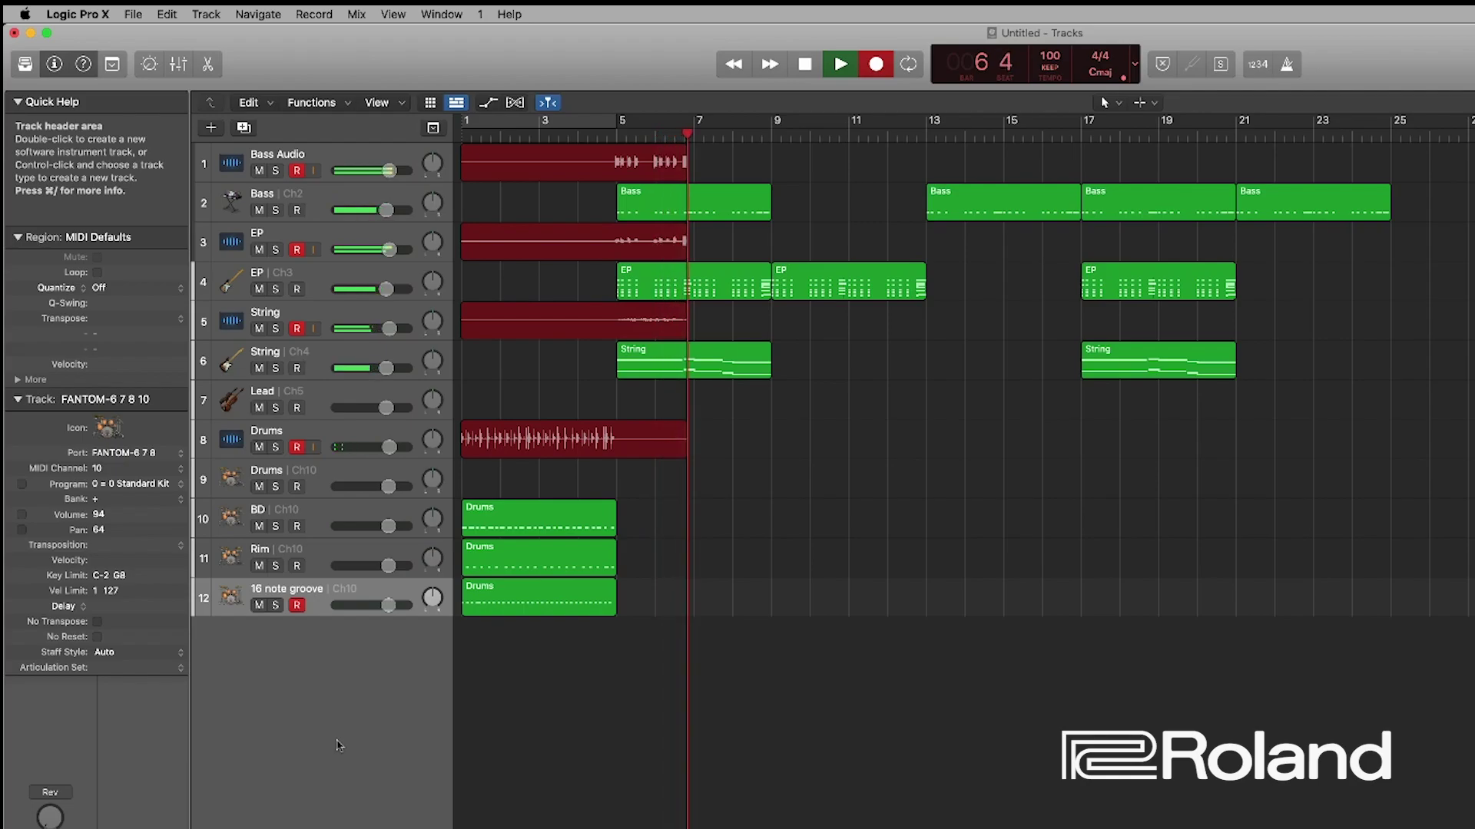
pyautogui.press('space')
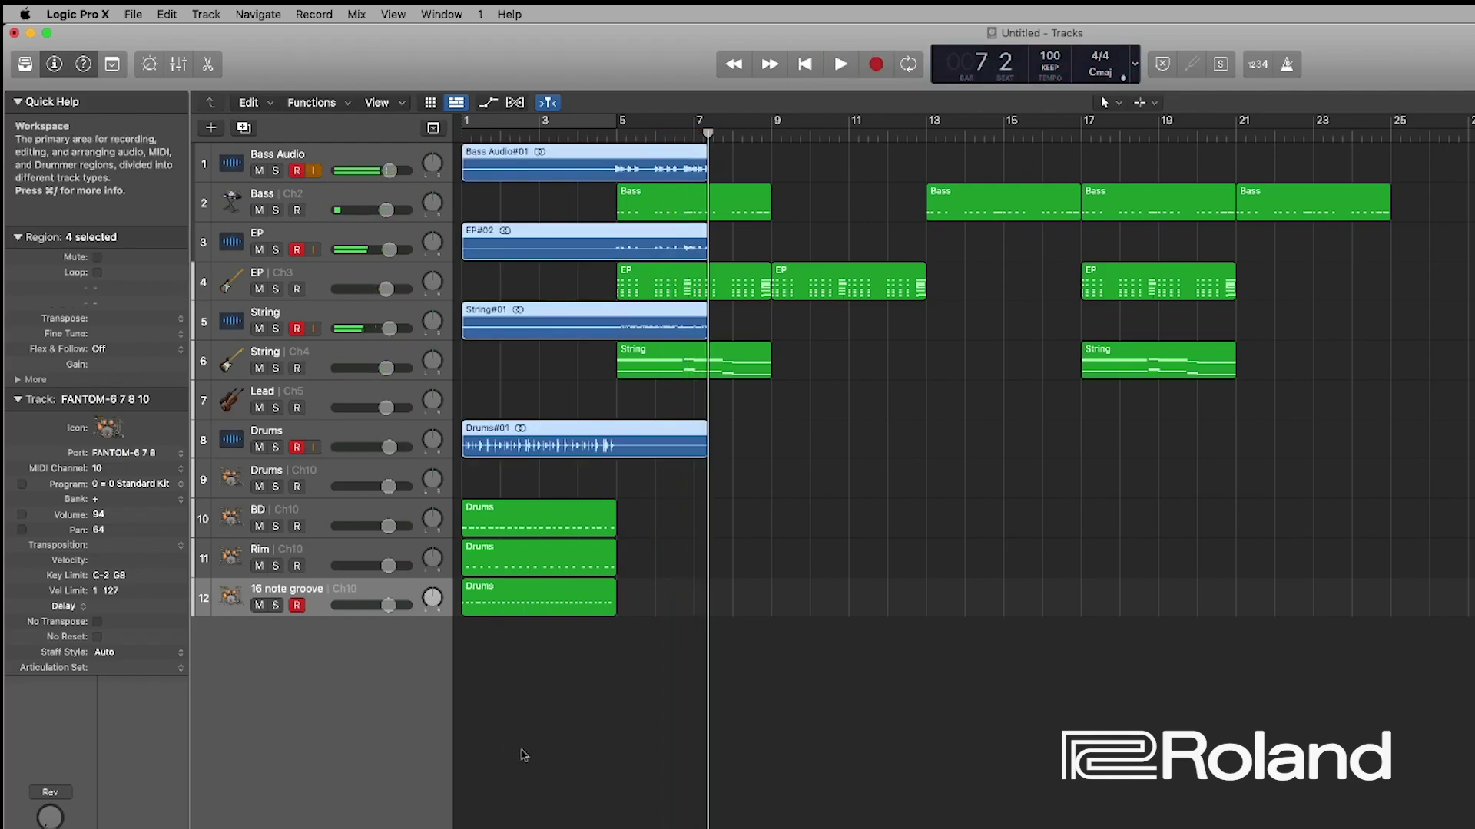
# Undo the trial recording and loop the BD, Rim and 16 note groove regions past bar 25.
pyautogui.press('super+z')
pyautogui.click(646, 510)
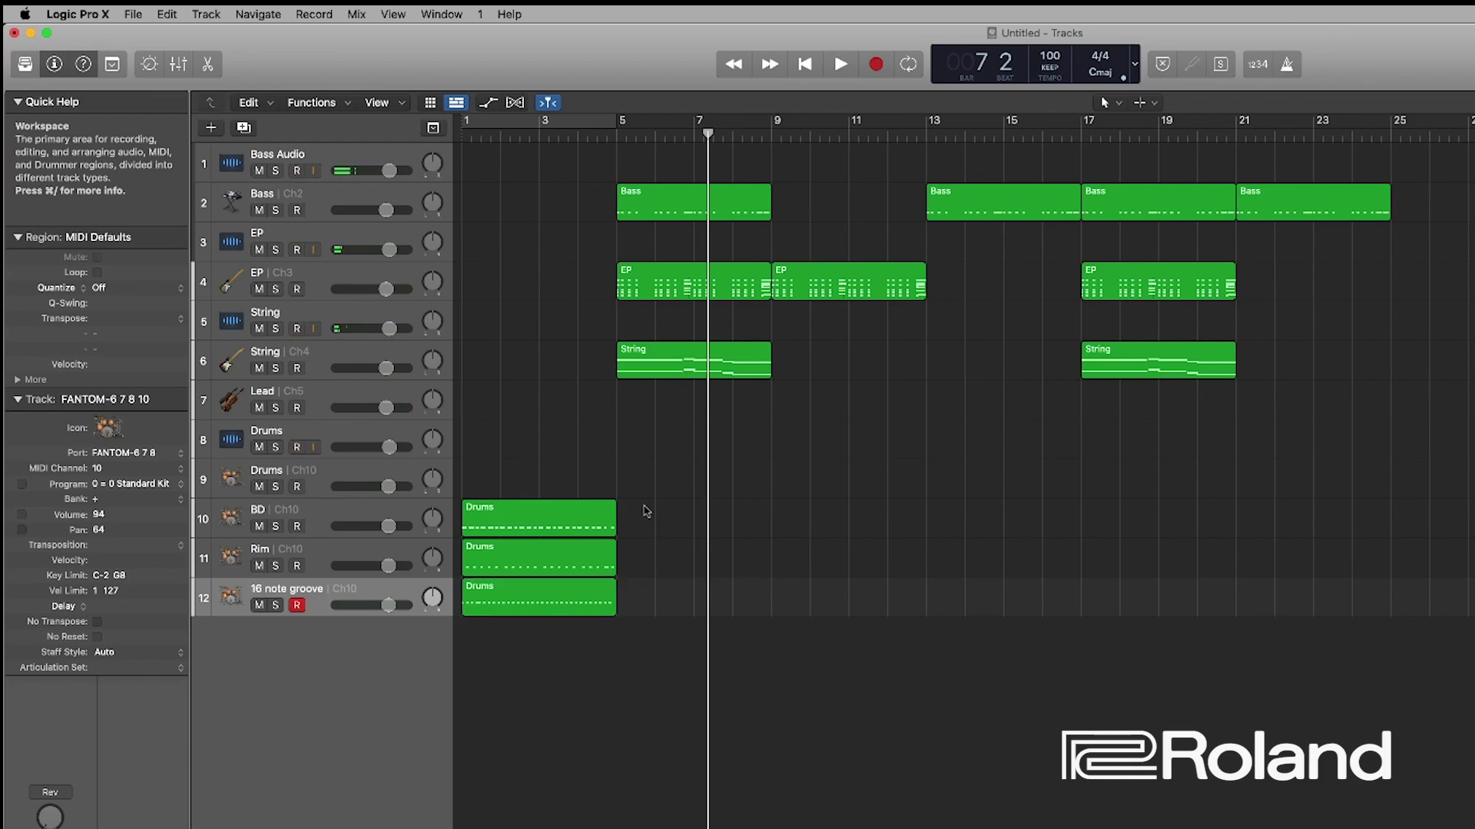
pyautogui.moveTo(651, 510); pyautogui.dragTo(587, 620)
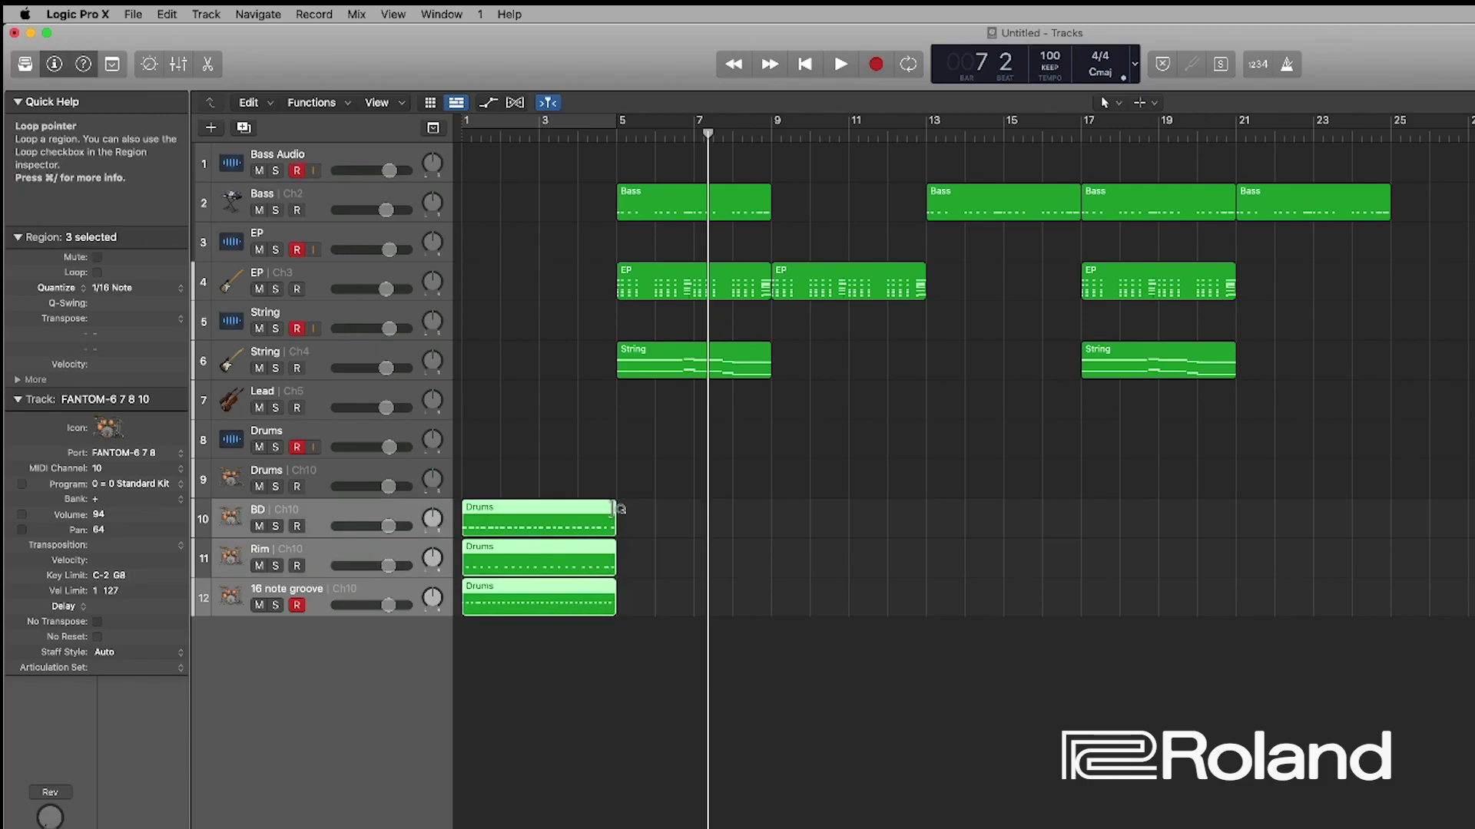
pyautogui.moveTo(616, 507); pyautogui.dragTo(1473, 515)
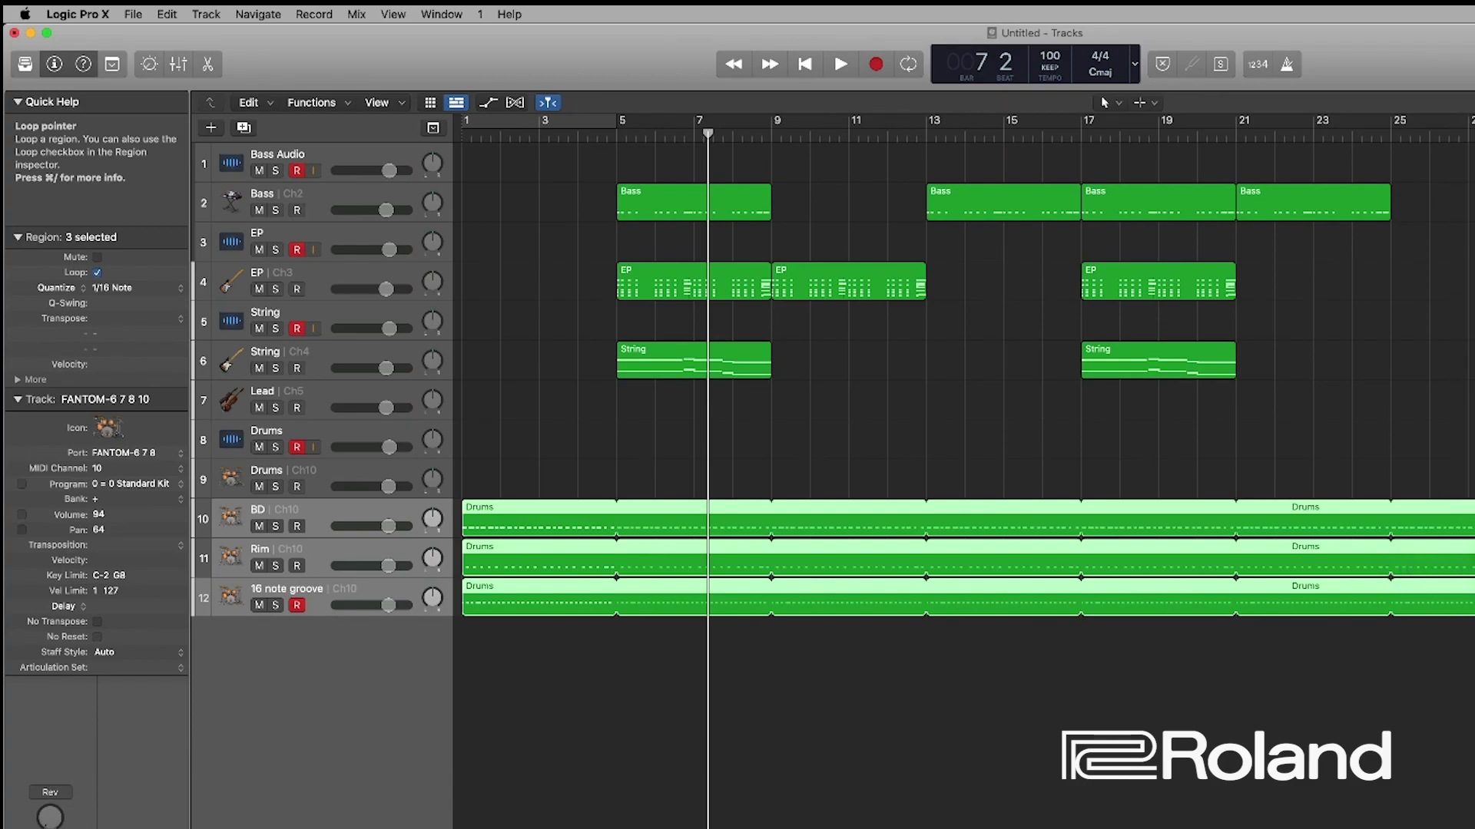
pyautogui.press('Return')
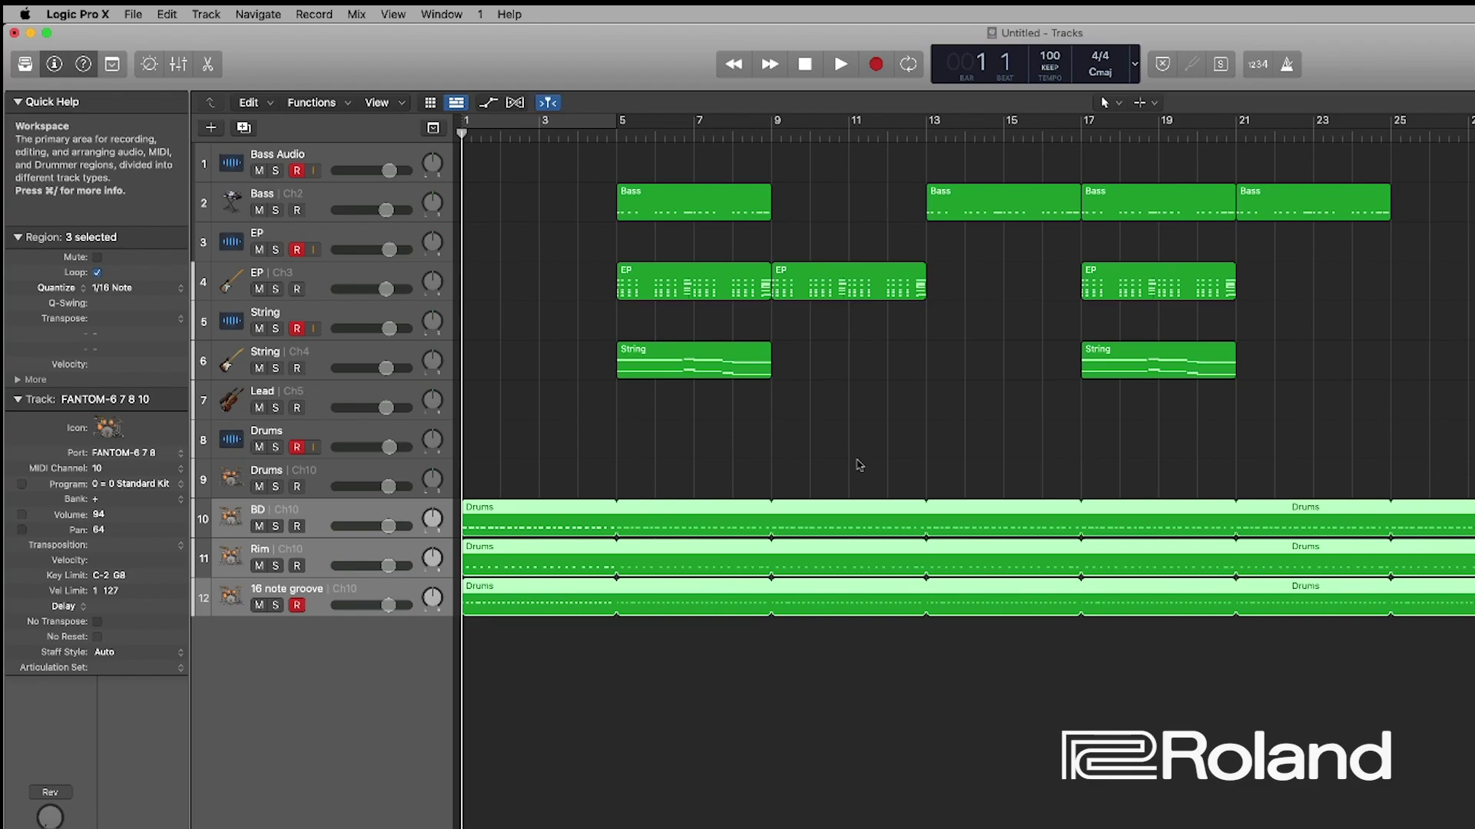
# Record new takes from the Fantom on Bass Audio, EP, String and Drums, bar 1 to bar 17.
pyautogui.click(509, 465)
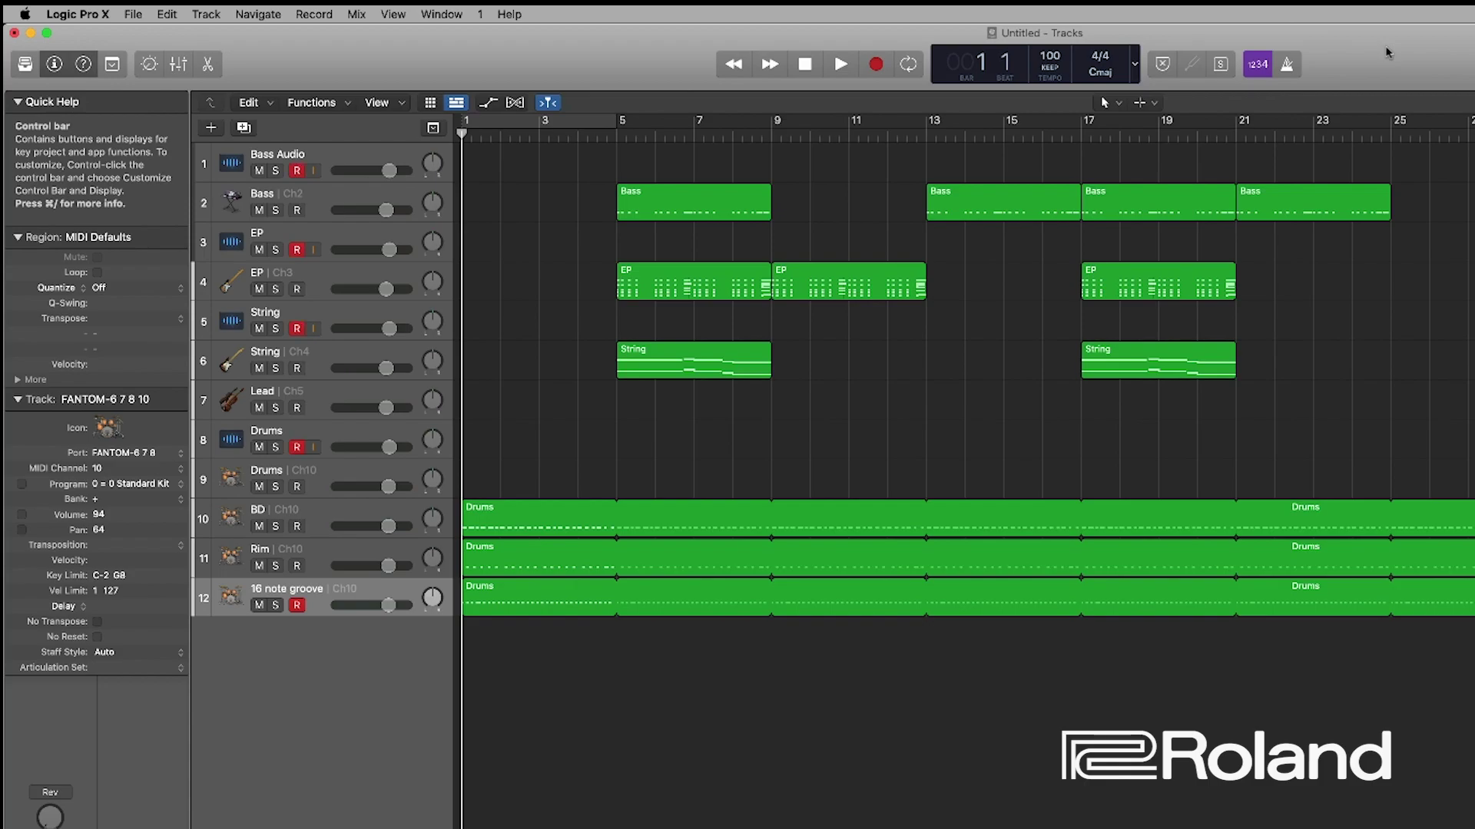
pyautogui.press('r')
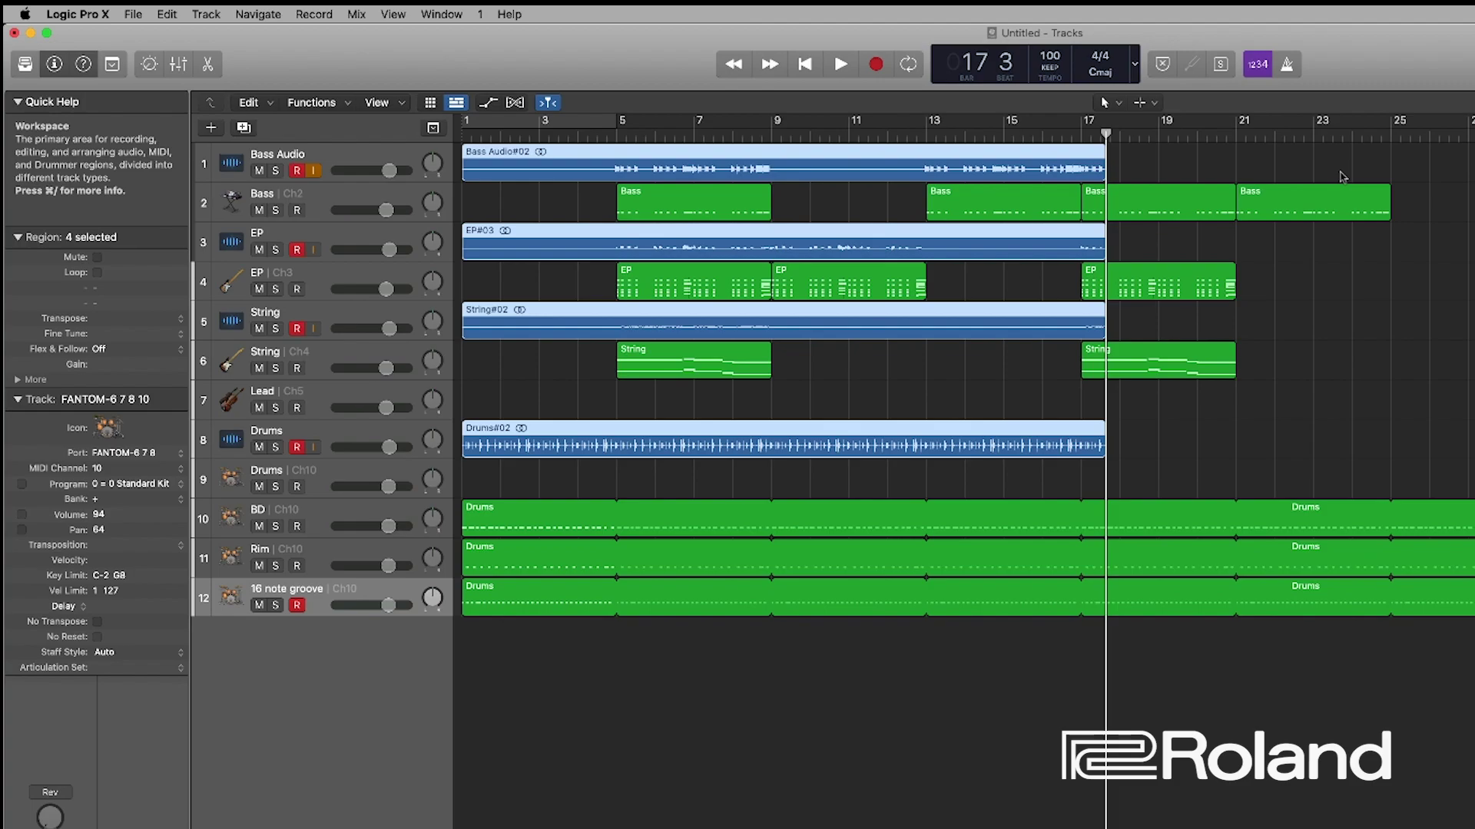
# Mute the original Bass, EP and String MIDI tracks and delete the Lead track.
pyautogui.click(326, 196)
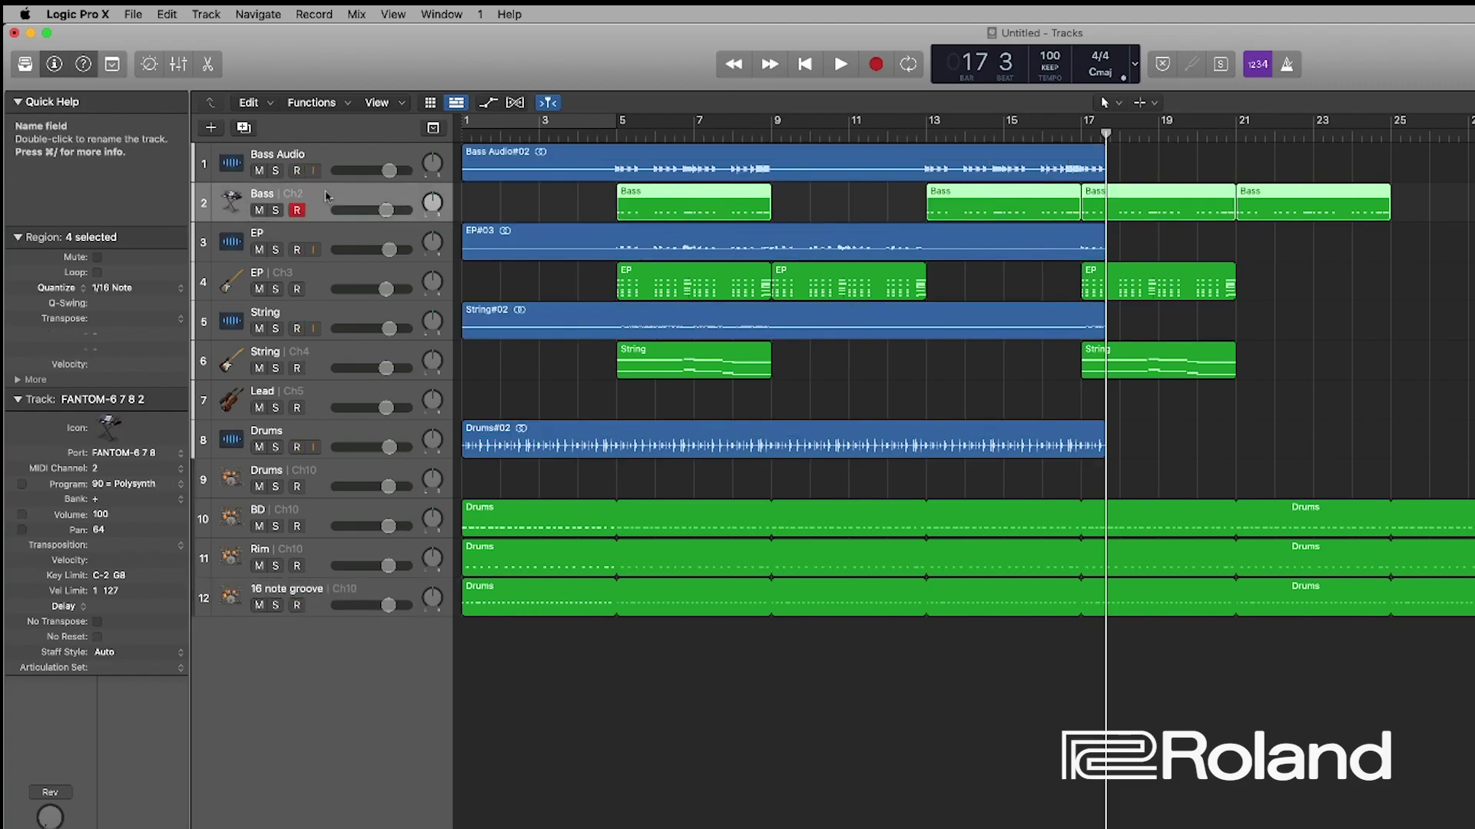
pyautogui.click(259, 211)
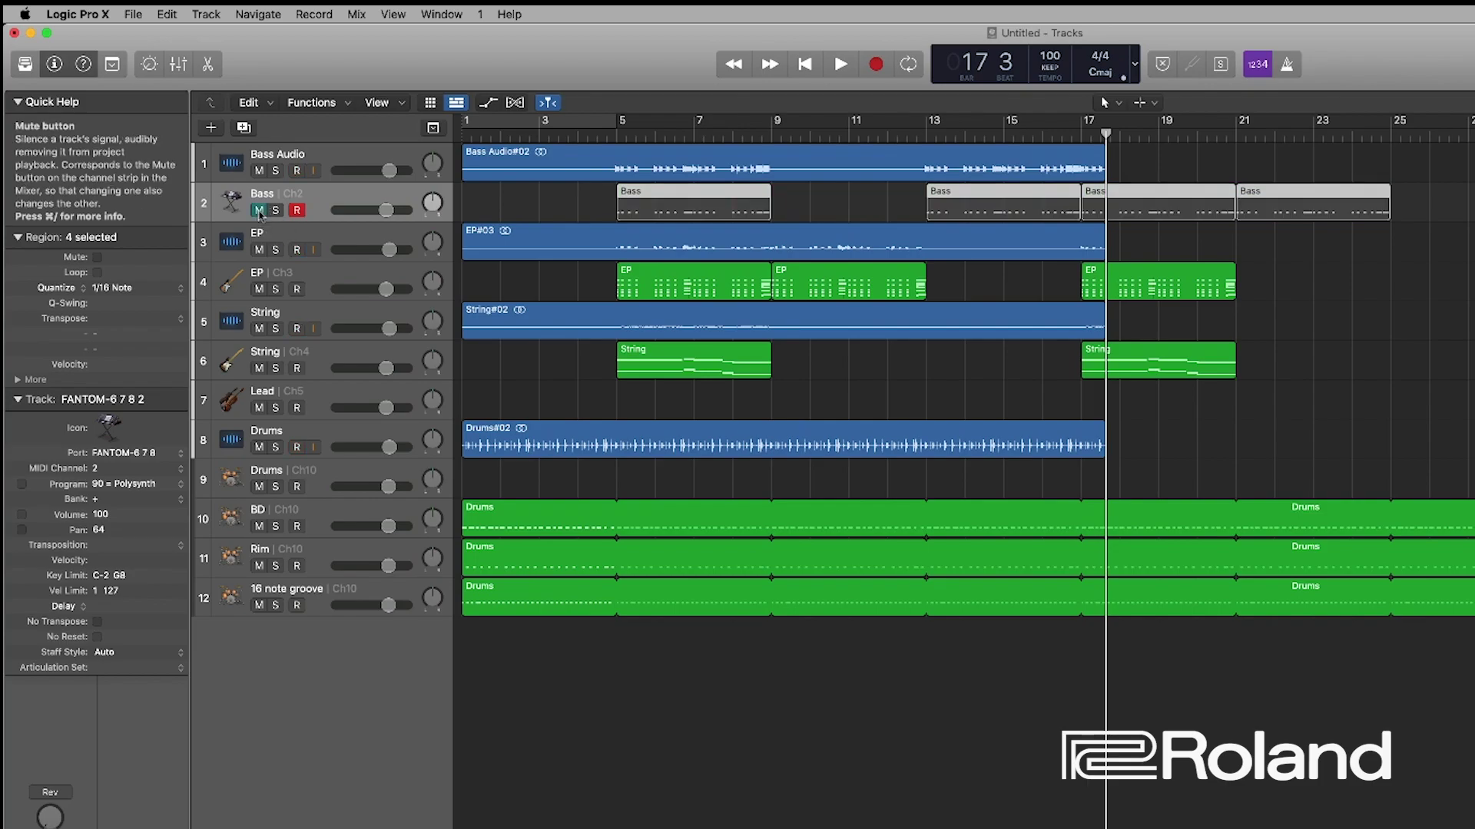
pyautogui.click(258, 289)
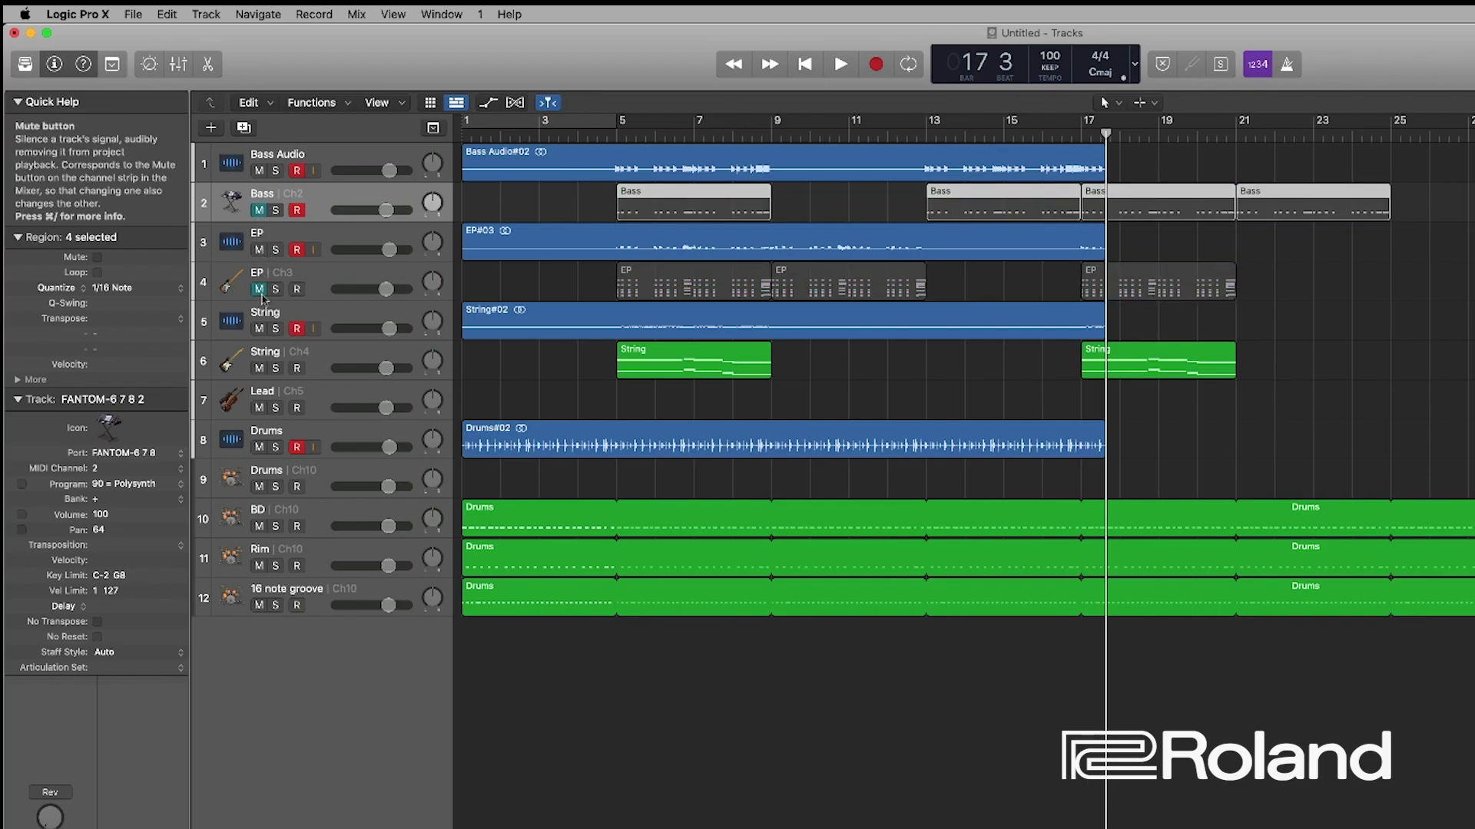
pyautogui.click(260, 370)
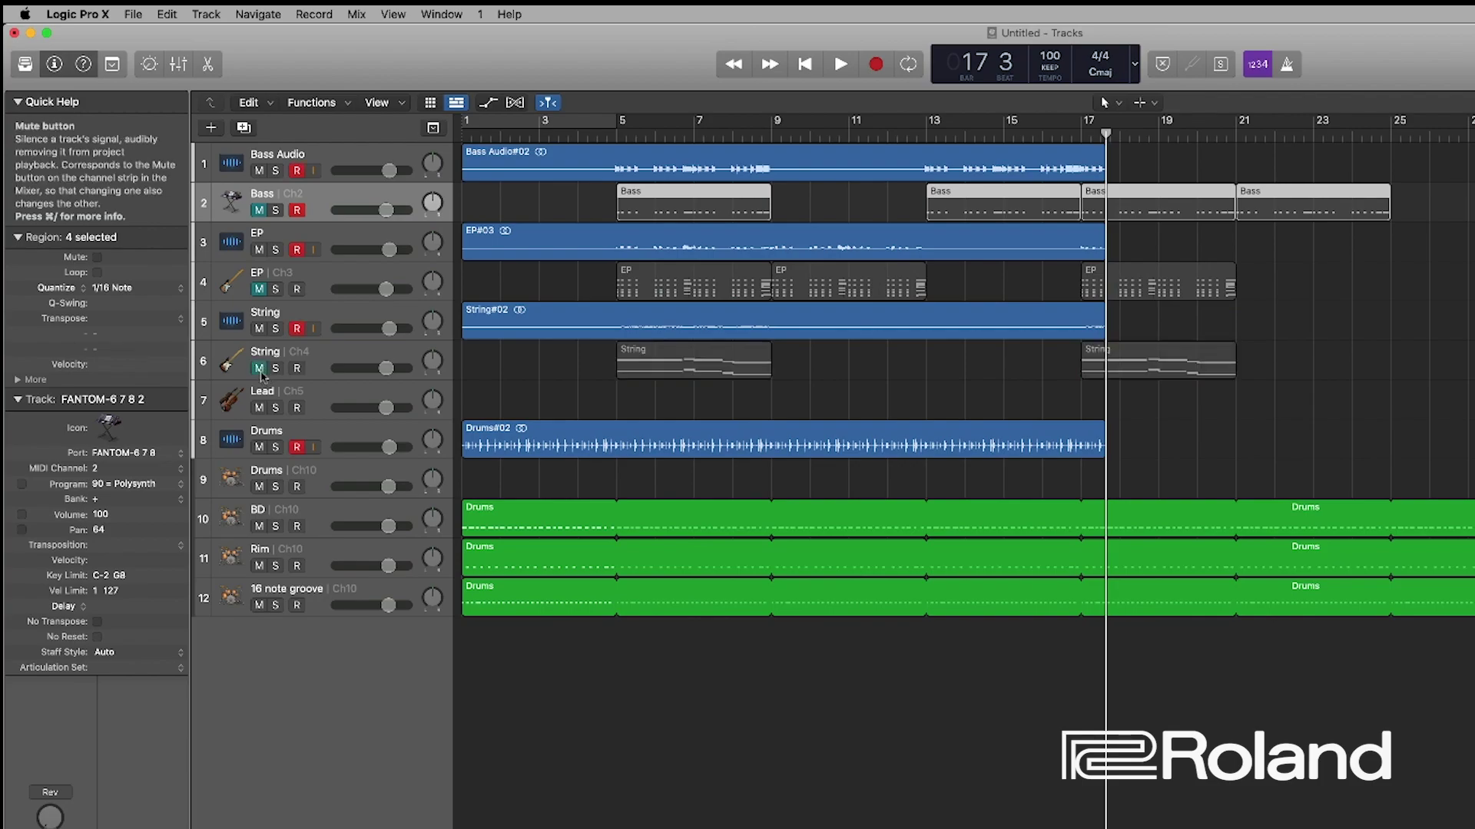
pyautogui.click(309, 394)
pyautogui.press('super+BackSpace')
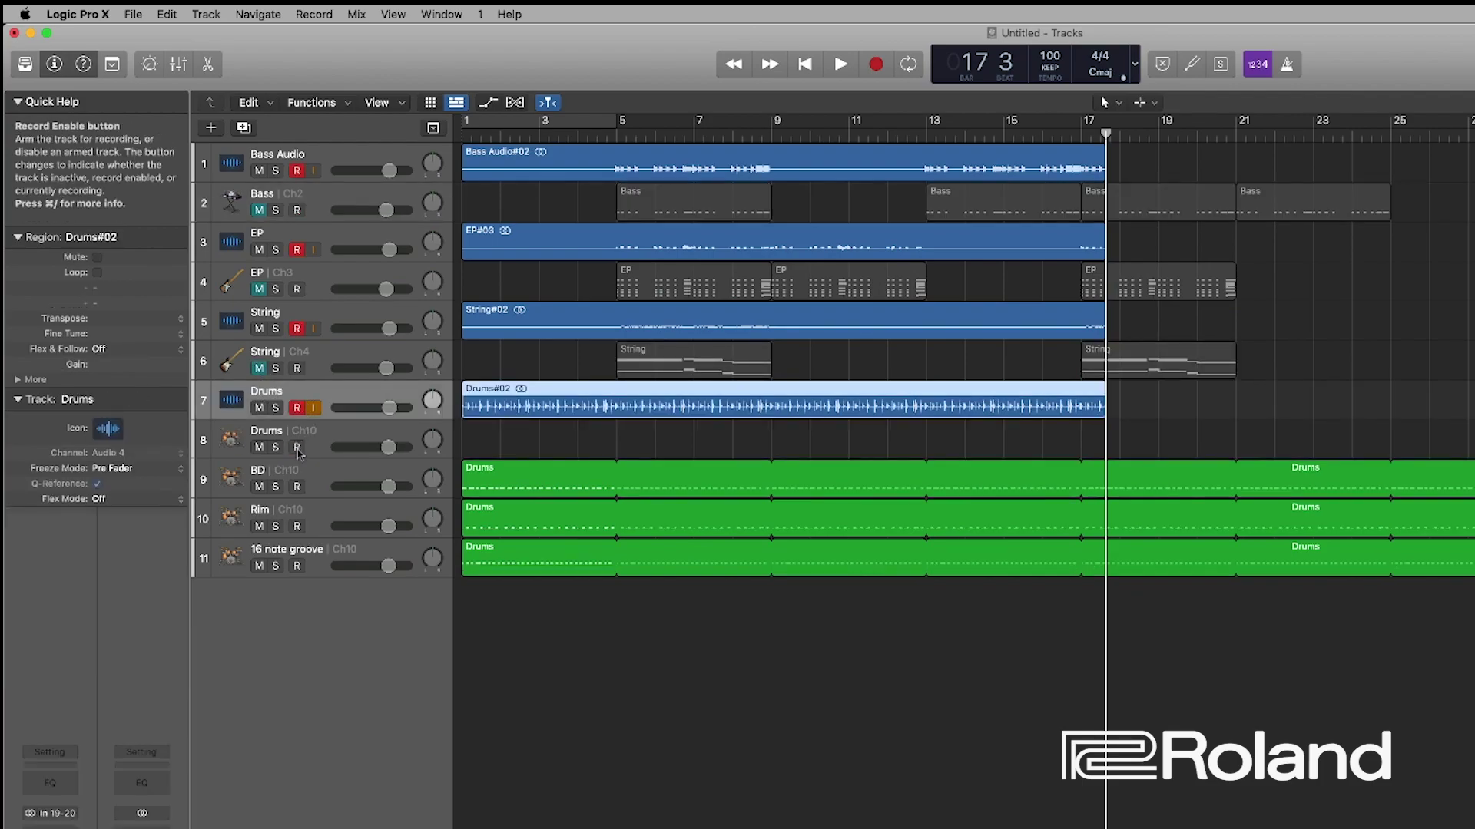
# Mute the BD, Rim and 16 note groove drum tracks.
pyautogui.click(260, 487)
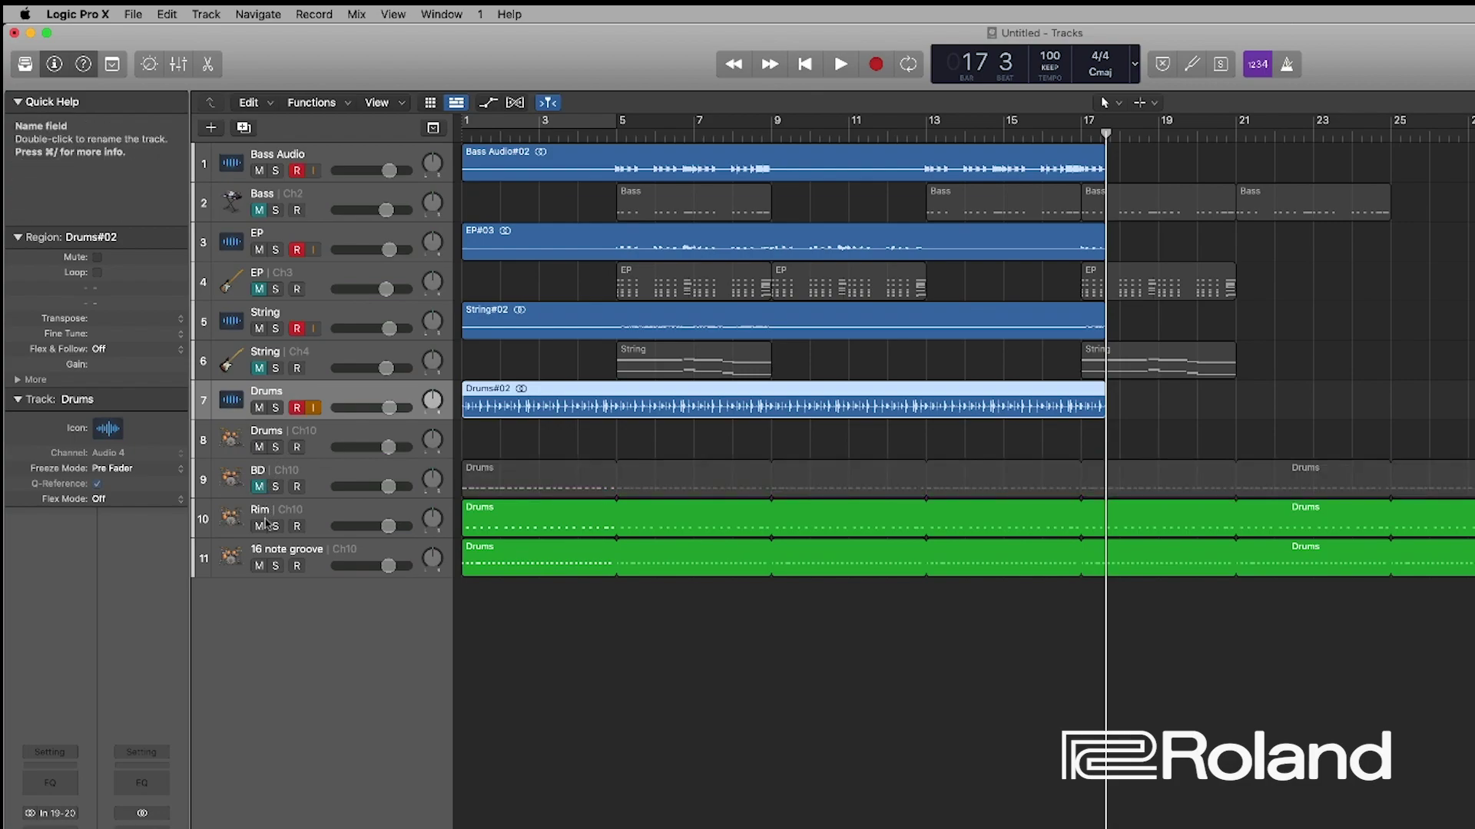
pyautogui.click(260, 526)
pyautogui.click(259, 566)
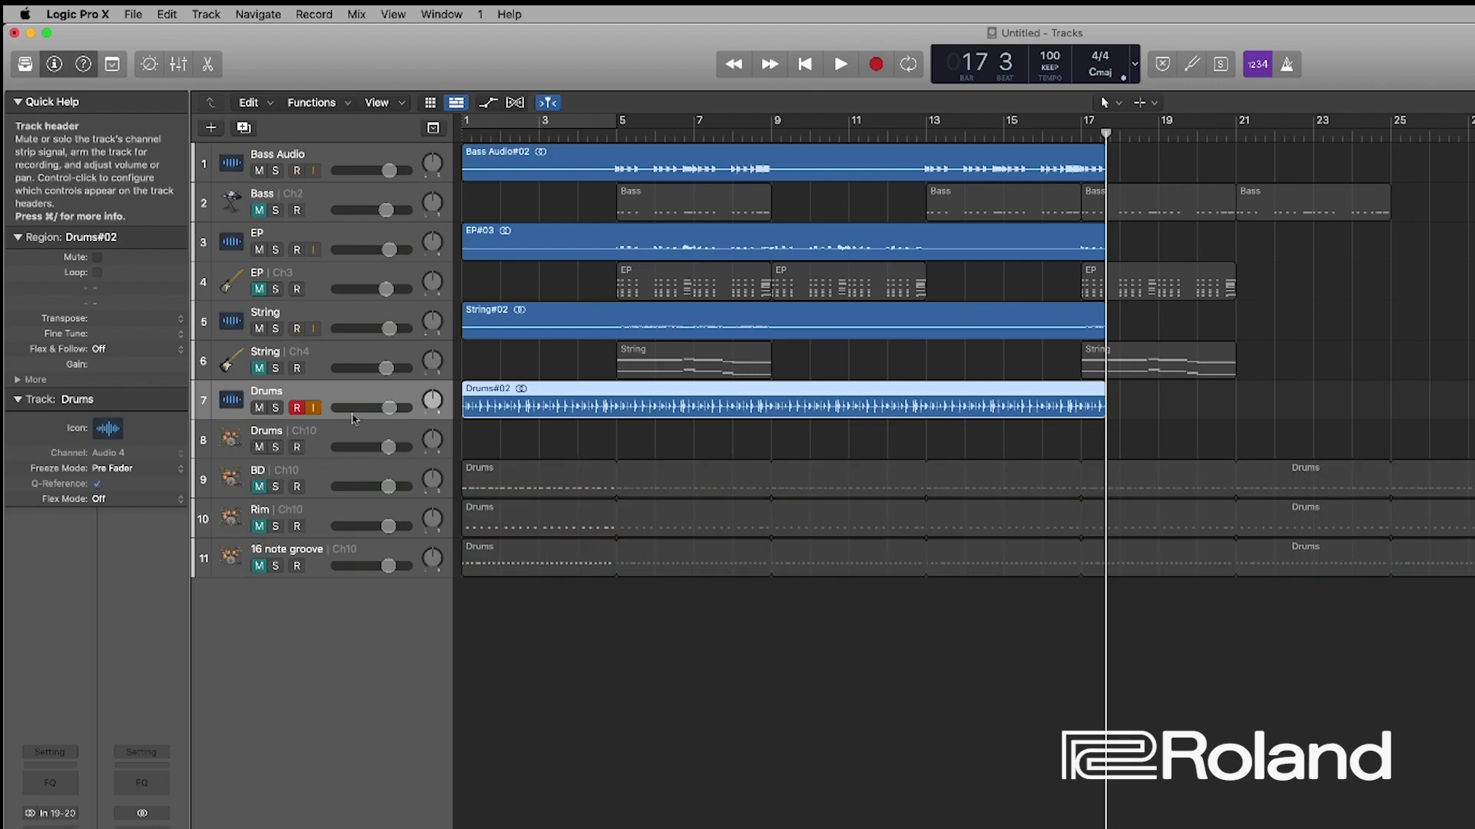